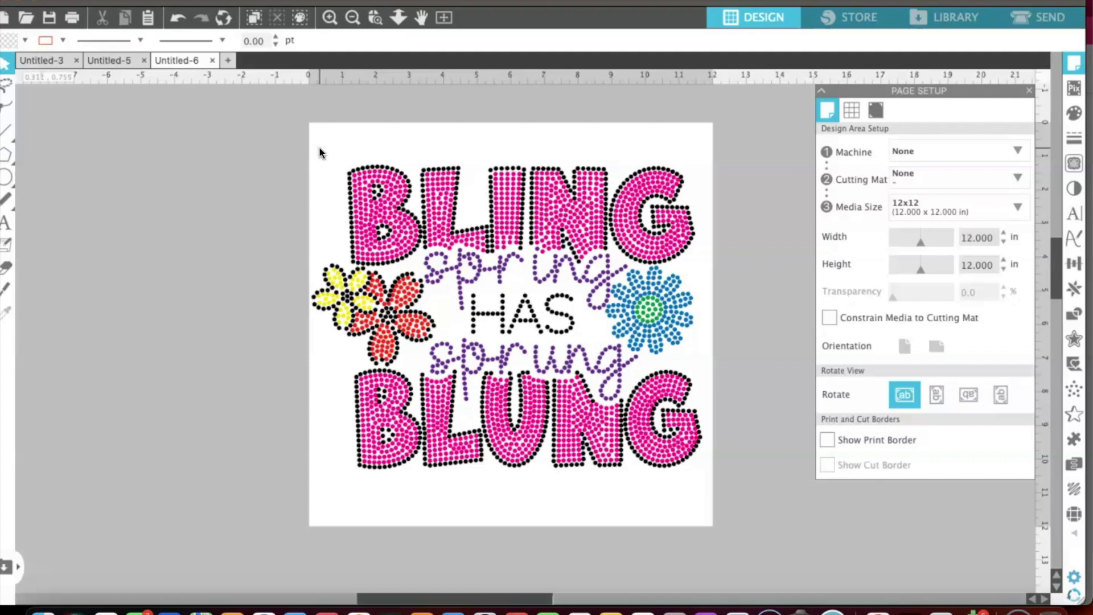
drag(319, 149, 712, 501)
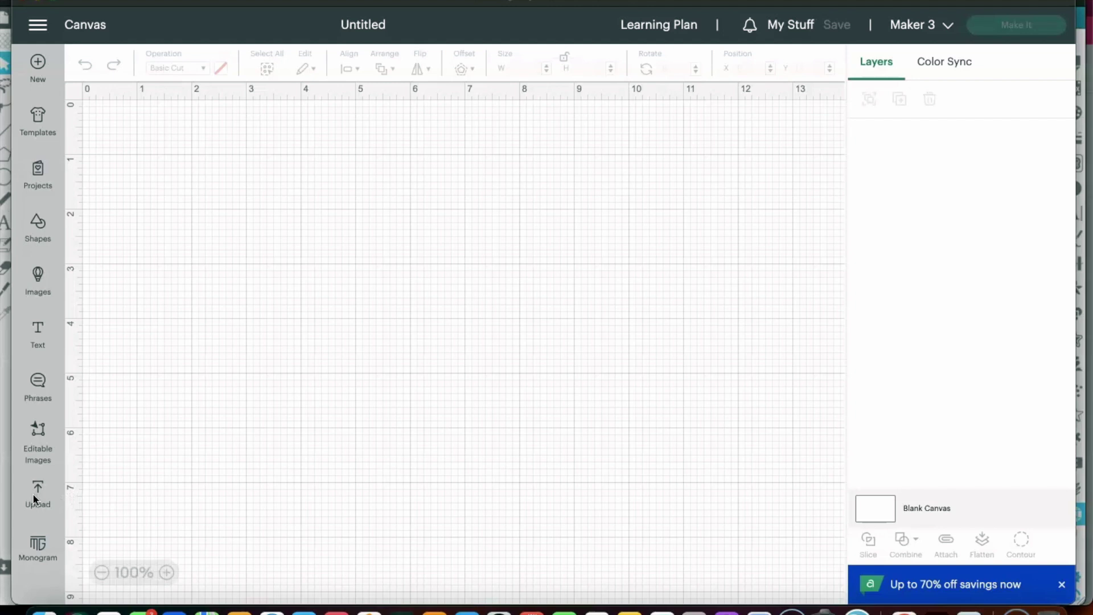
Step: In Cricut Design Space, upload "Bling Has Blung OMBRE - ss10 - 11.617W x 9.063H.svg" and add it to the canvas
click(35, 496)
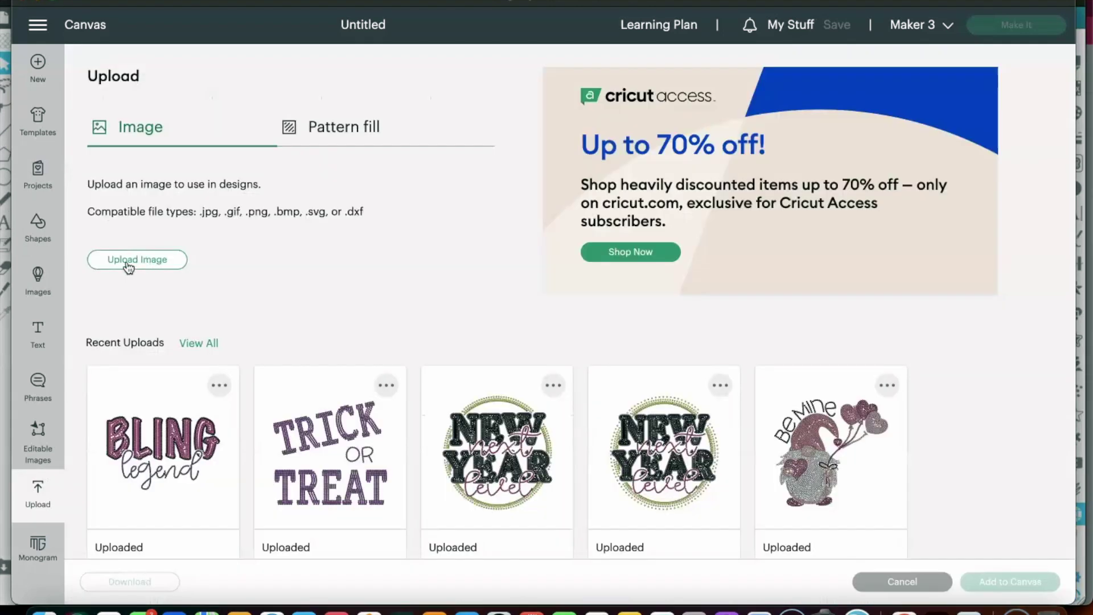
click(129, 267)
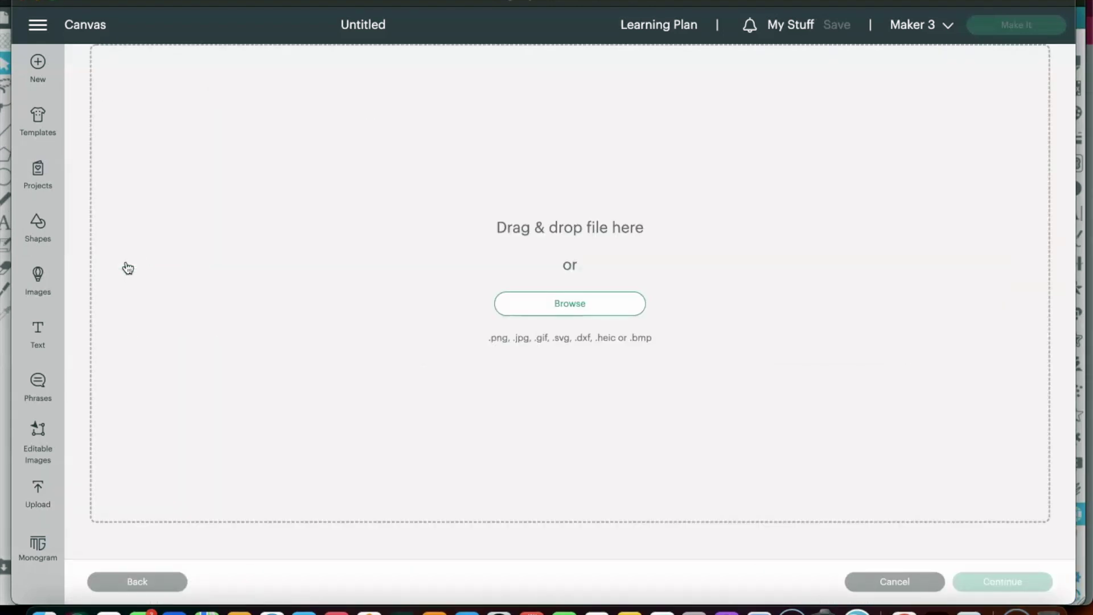
click(572, 308)
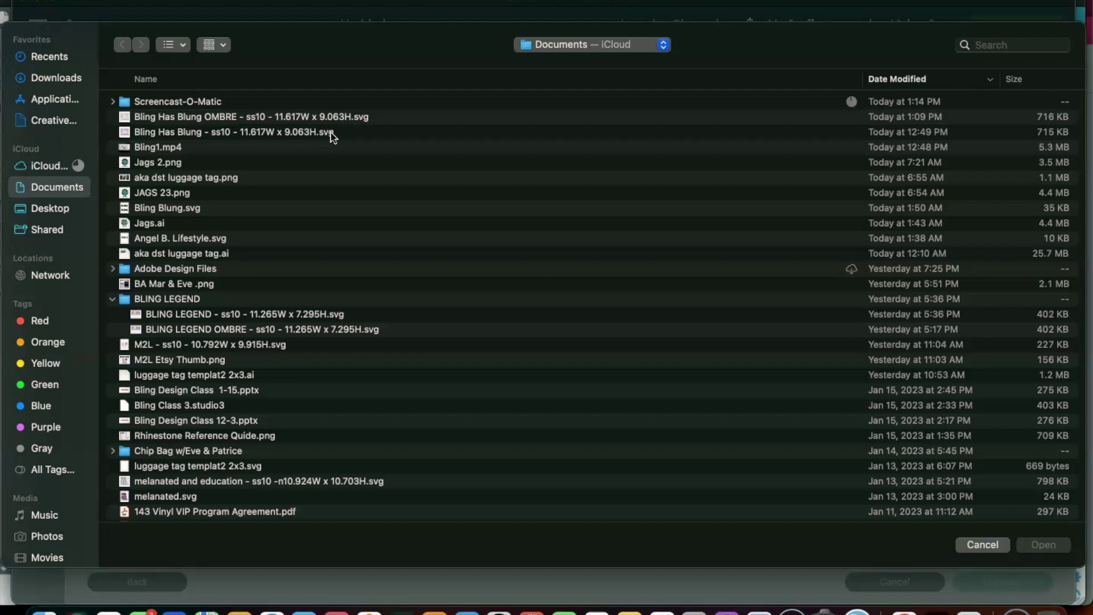
click(289, 121)
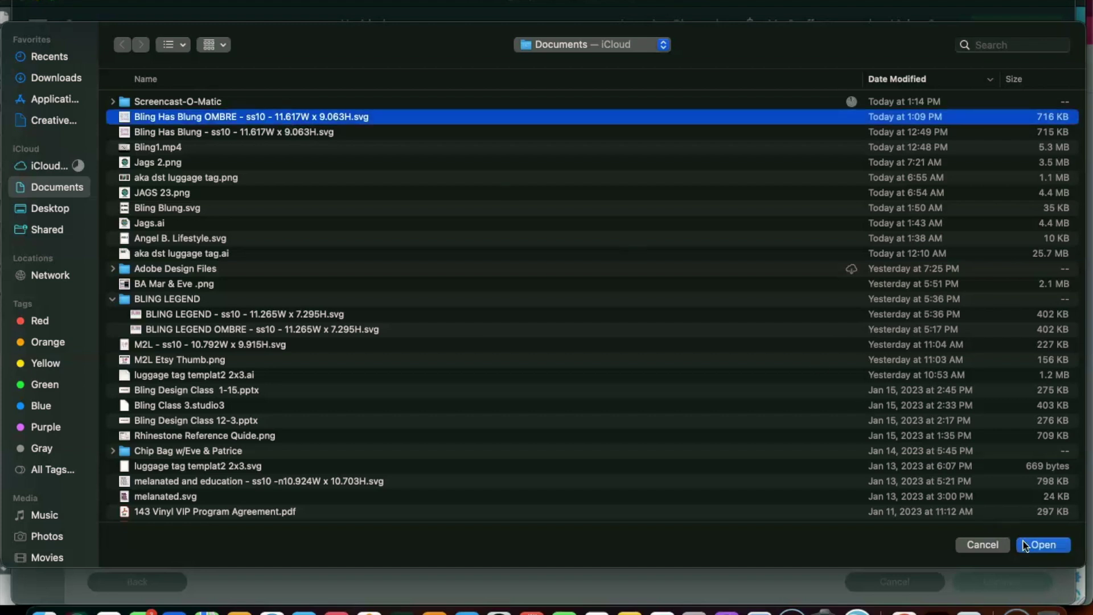
click(1027, 545)
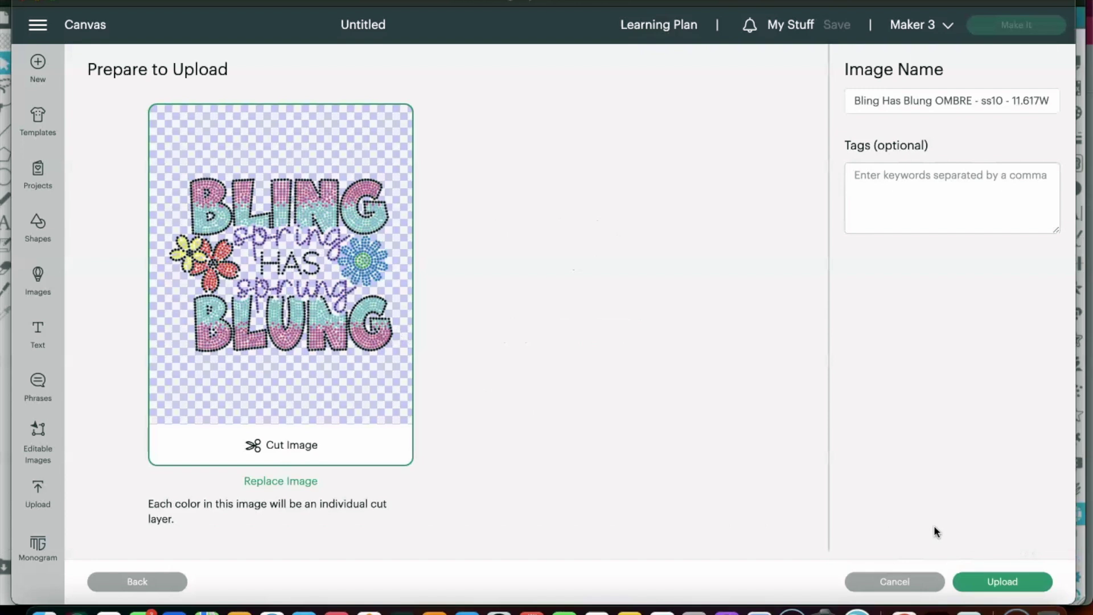
click(1003, 583)
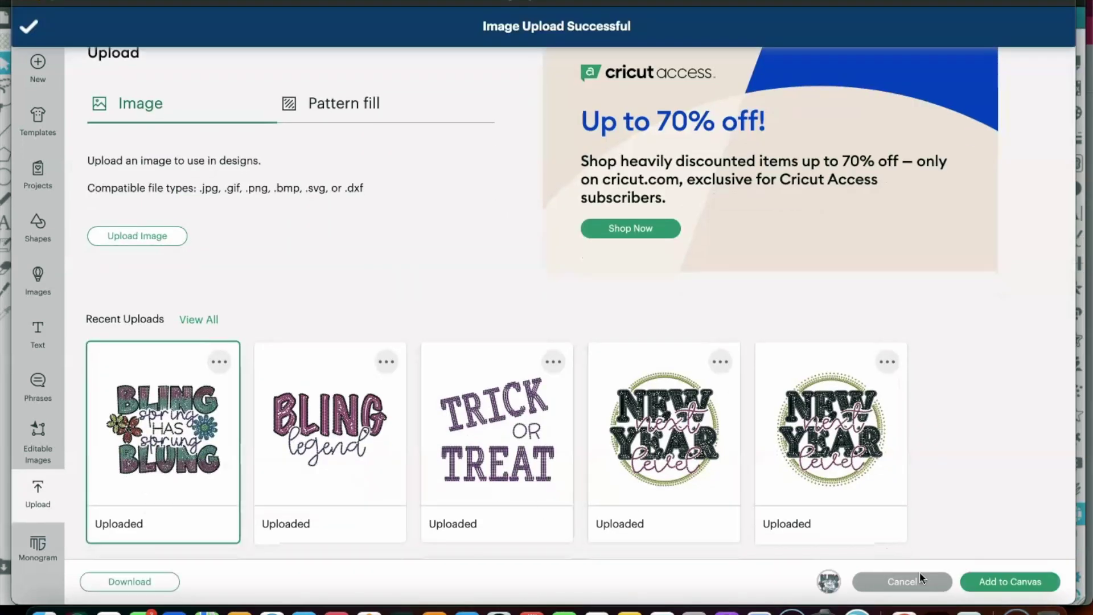
click(997, 584)
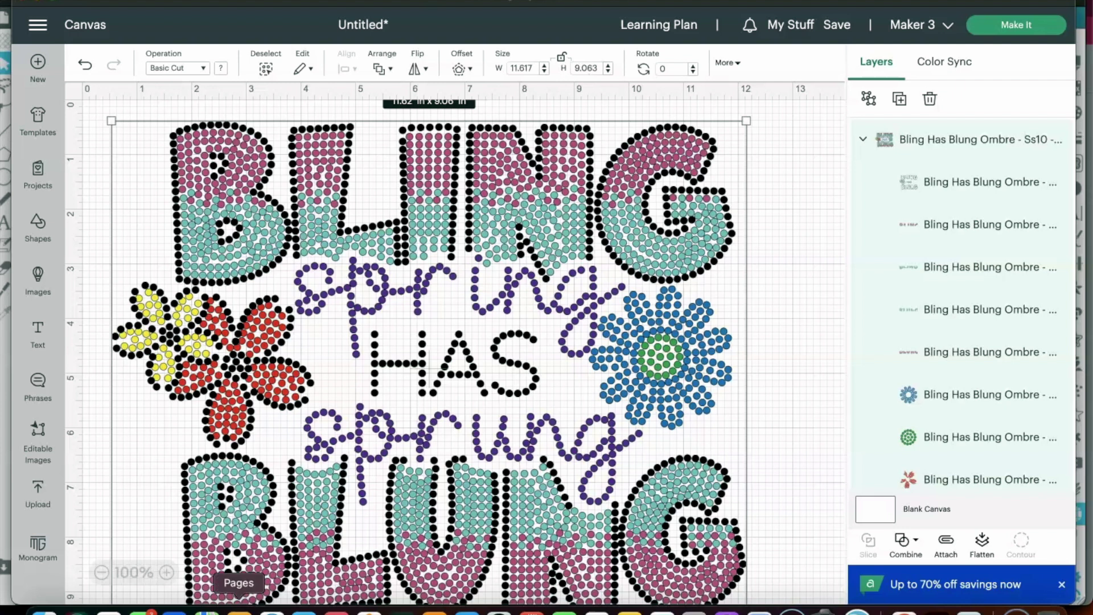
Step: Shrink the whole rhinestone design to about 8.54 x 6.67 in
click(102, 572)
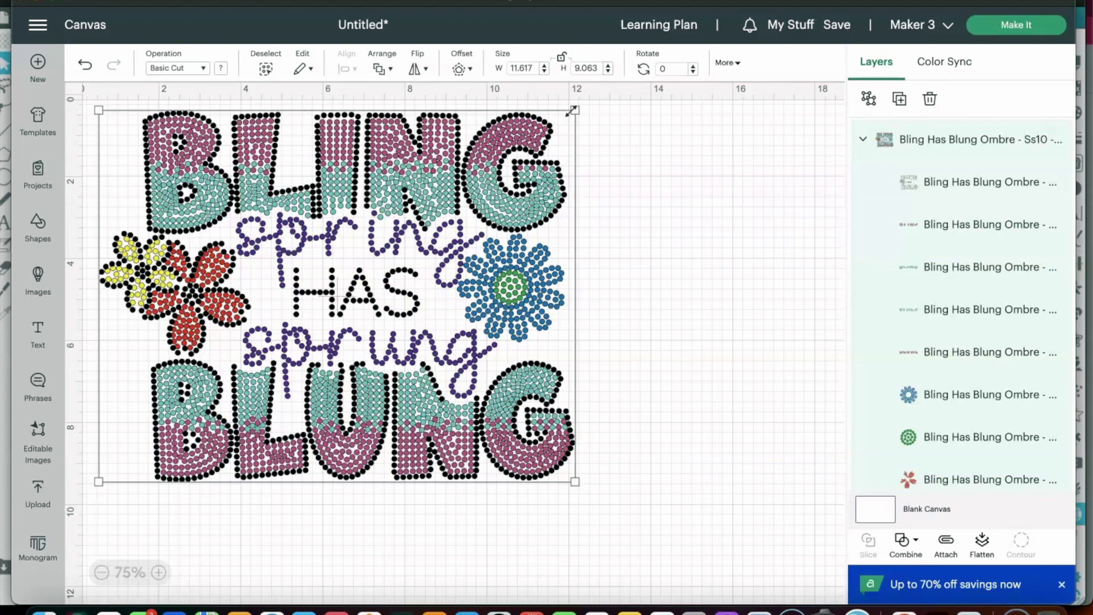
drag(573, 108, 449, 208)
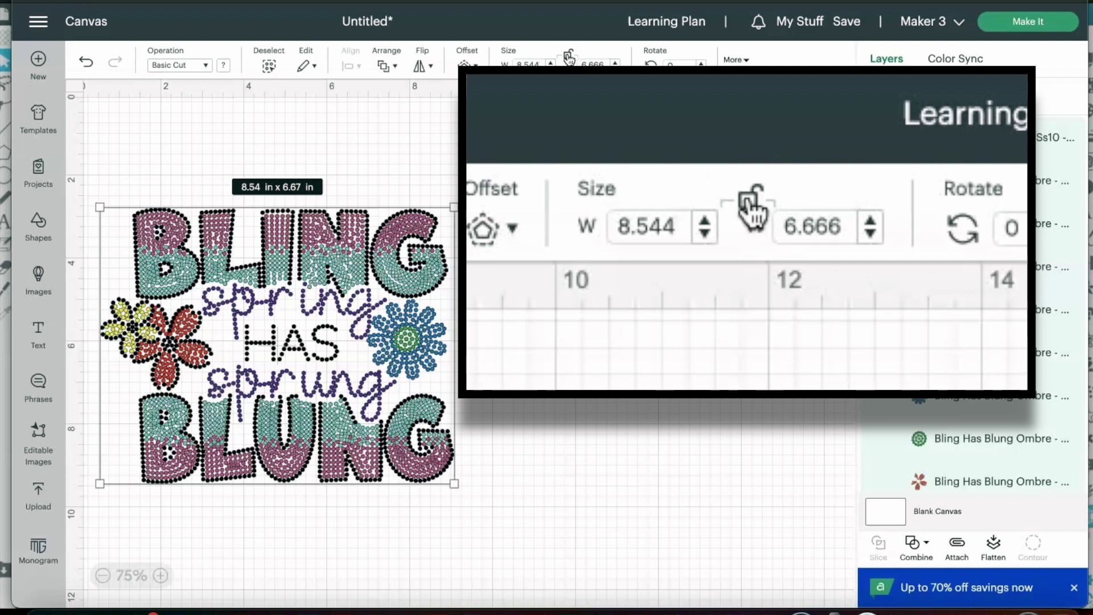
Step: Lock the design's proportions and set its width to 11.617 in
click(568, 57)
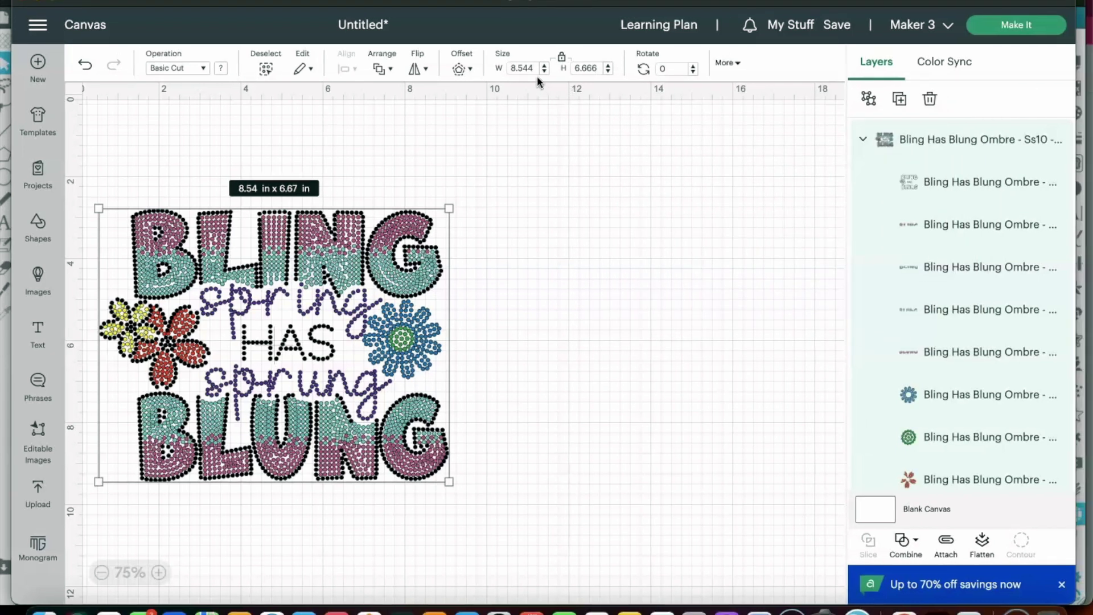
double_click(527, 68)
text(11.6)
text(7)
key(Tab)
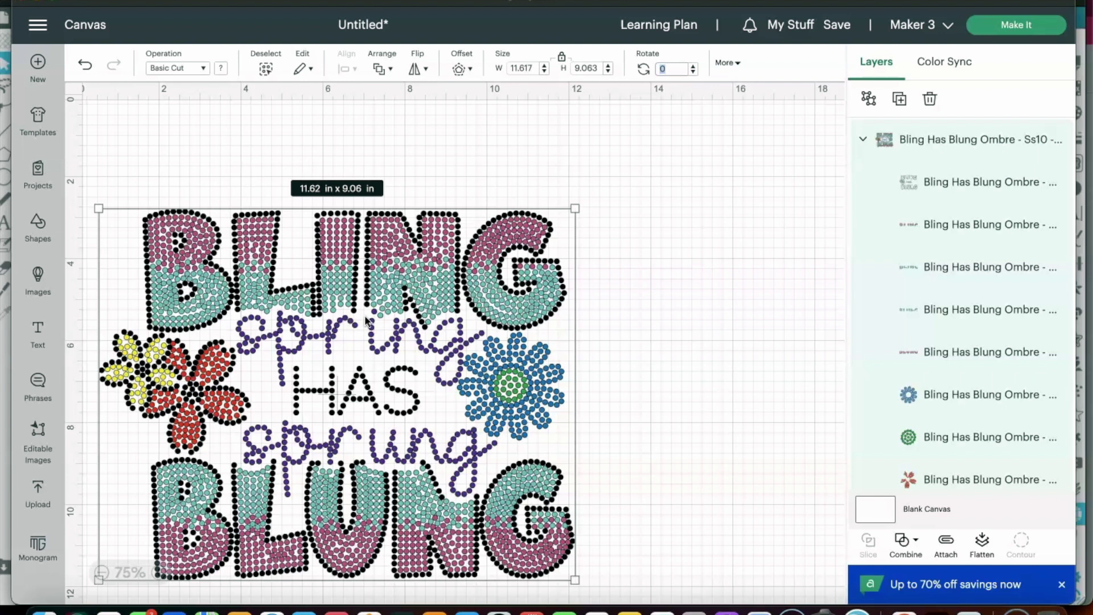
Step: Ungroup the design into its separate color layers
scroll(366, 320, down, 1)
scroll(366, 321, down, 2)
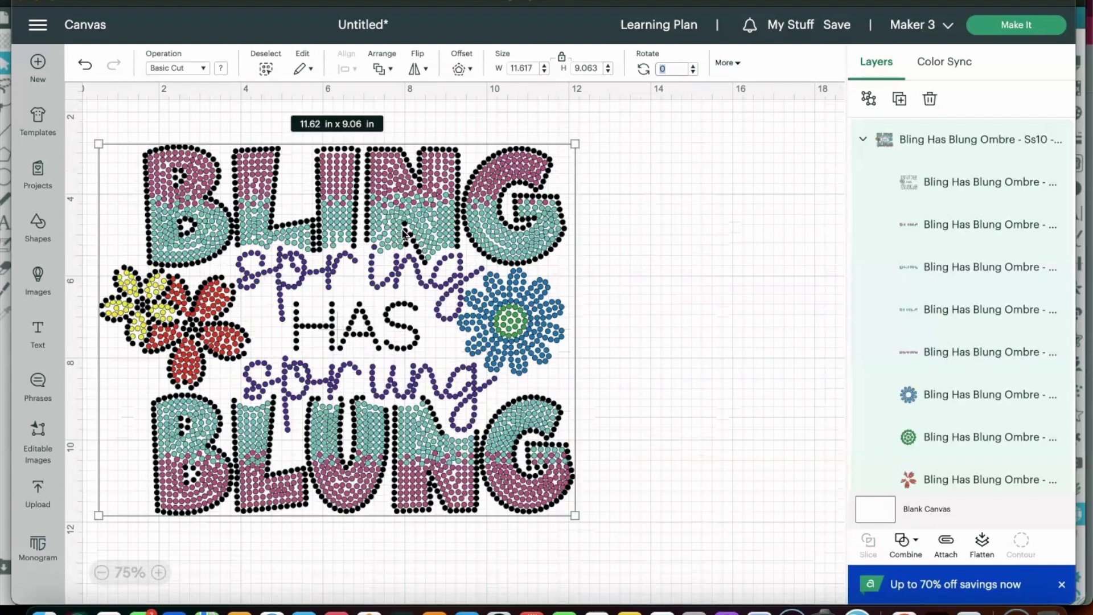
click(621, 272)
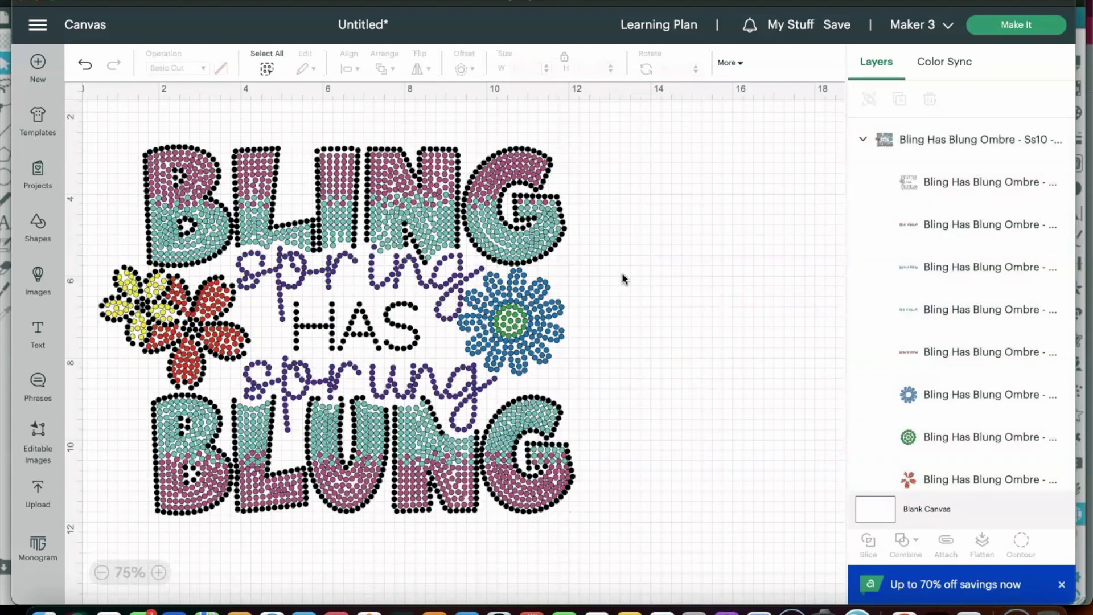
click(519, 224)
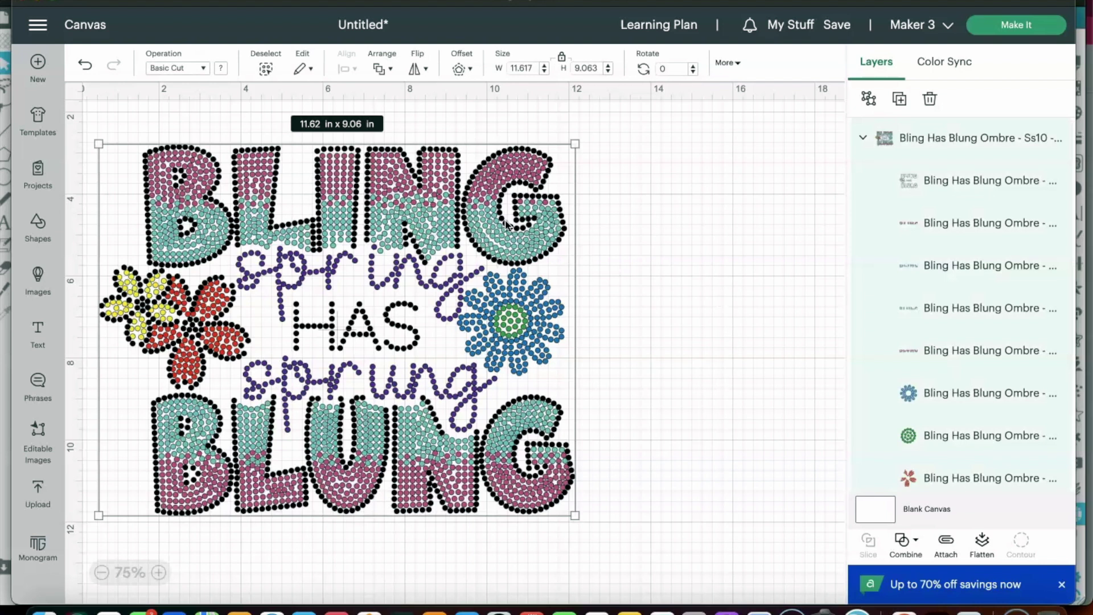
right_click(507, 224)
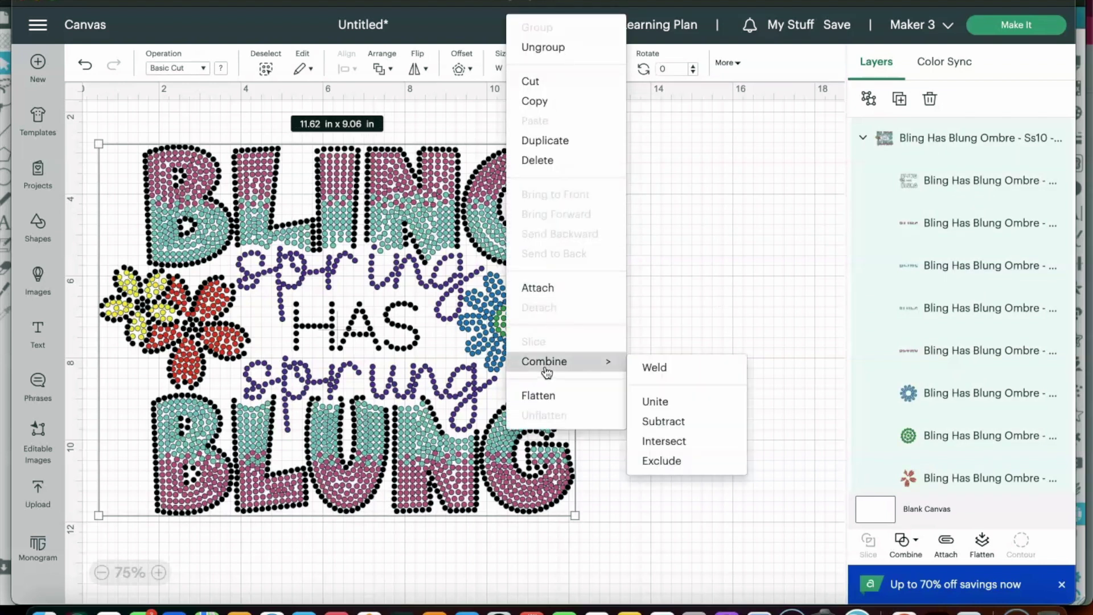
click(561, 47)
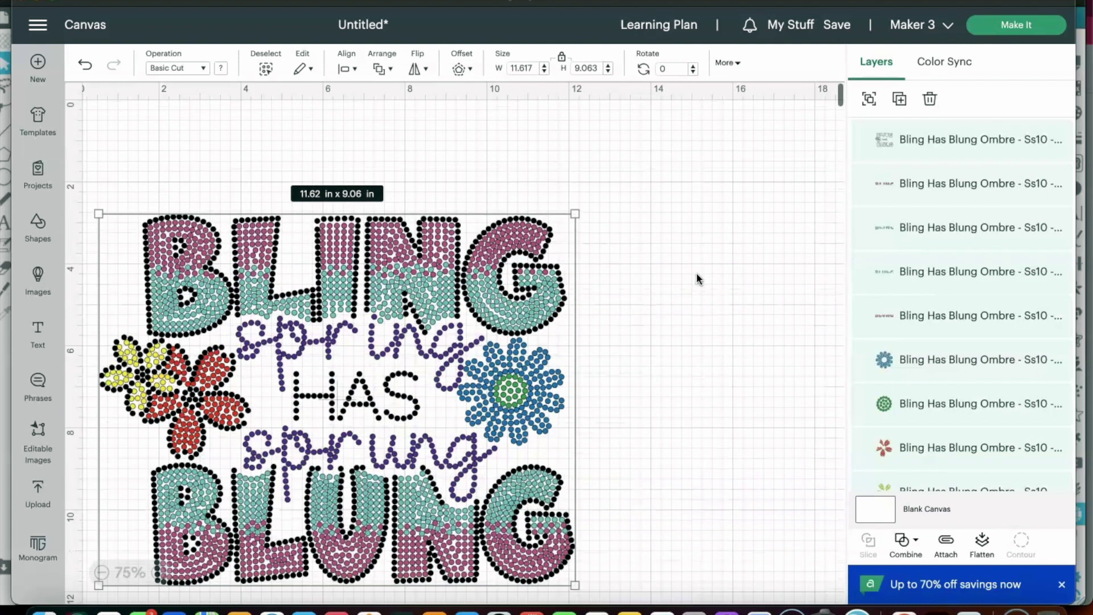
Step: Move all the ungrouped layers together about 4 in to the right on the canvas, then deselect them
scroll(561, 235, up, 3)
drag(542, 227, 708, 181)
click(789, 214)
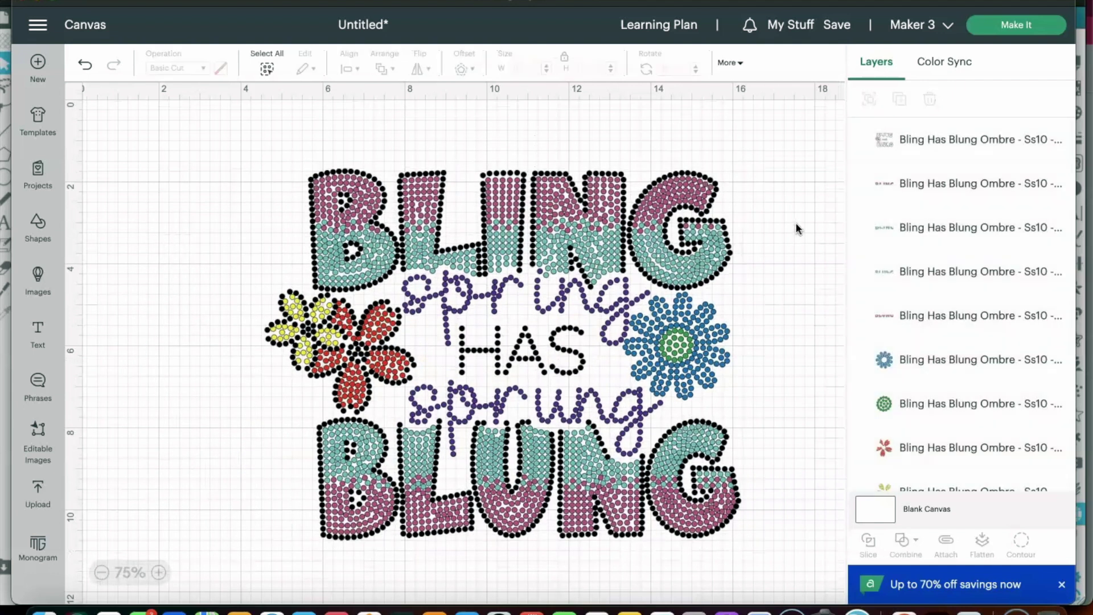
Step: Move the black outline layer to the canvas's upper-left corner and the pink BLING fill layer below it
click(669, 256)
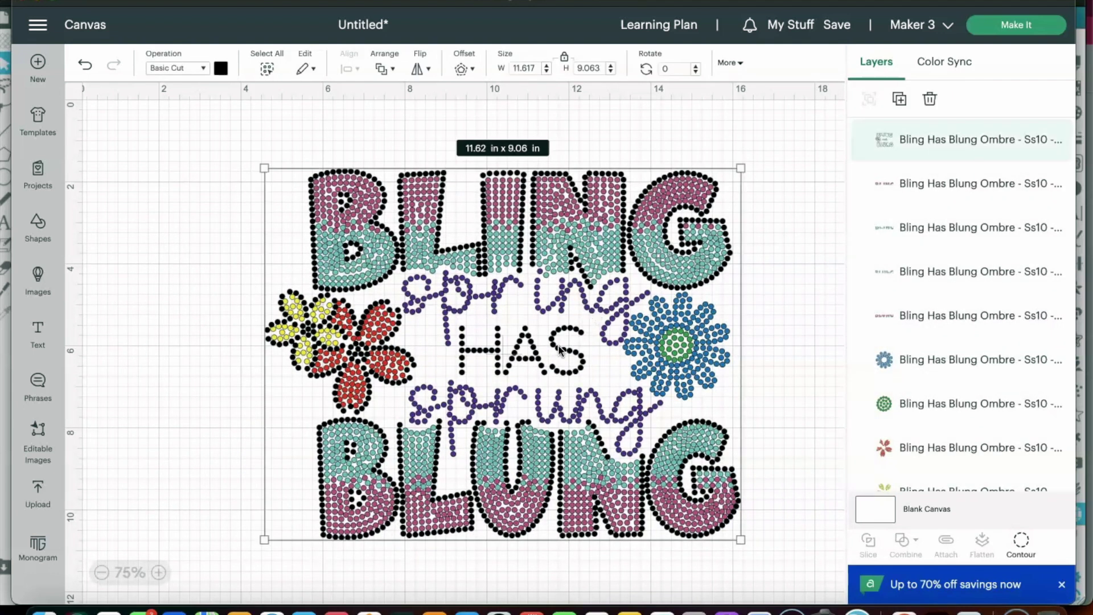
drag(560, 350, 349, 284)
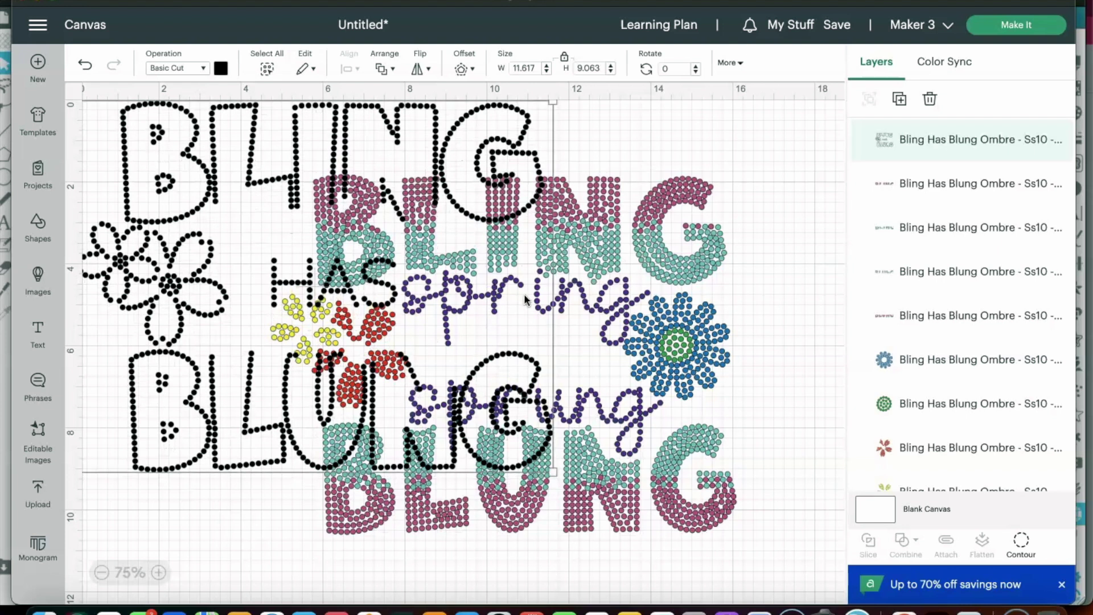
click(653, 211)
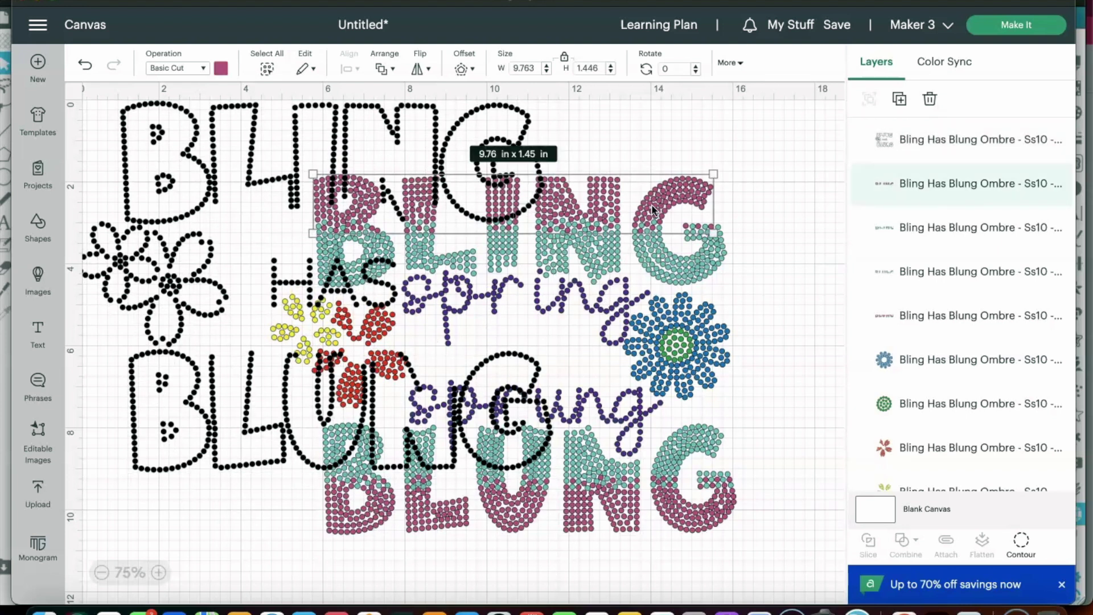
drag(680, 233, 457, 517)
scroll(457, 517, down, 3)
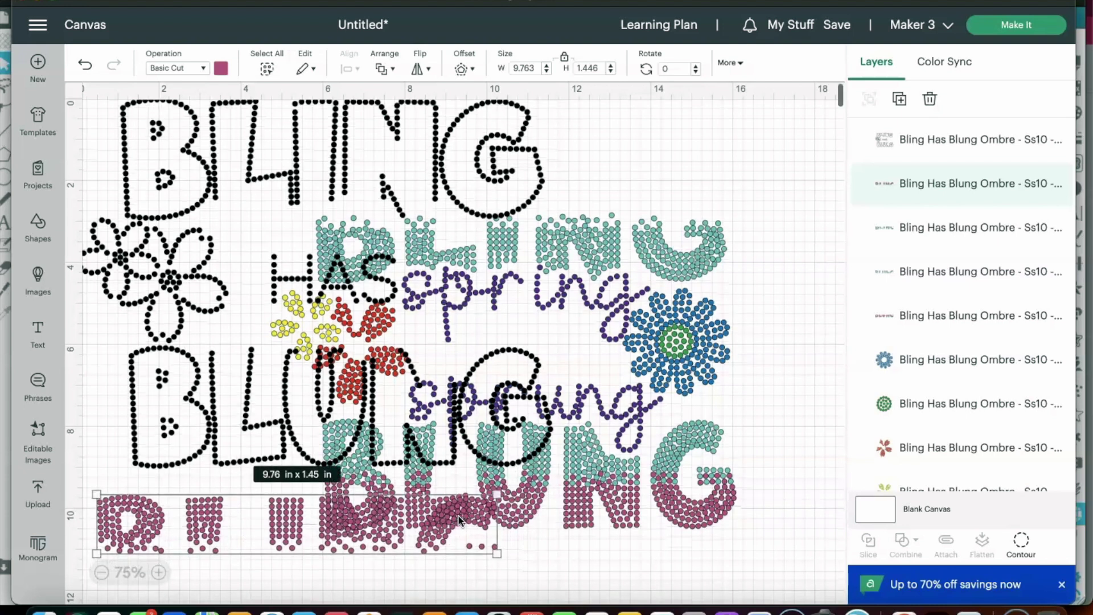
Step: Move the teal BLING fill below the pink one and spread the remaining color layers apart on free canvas space
click(639, 148)
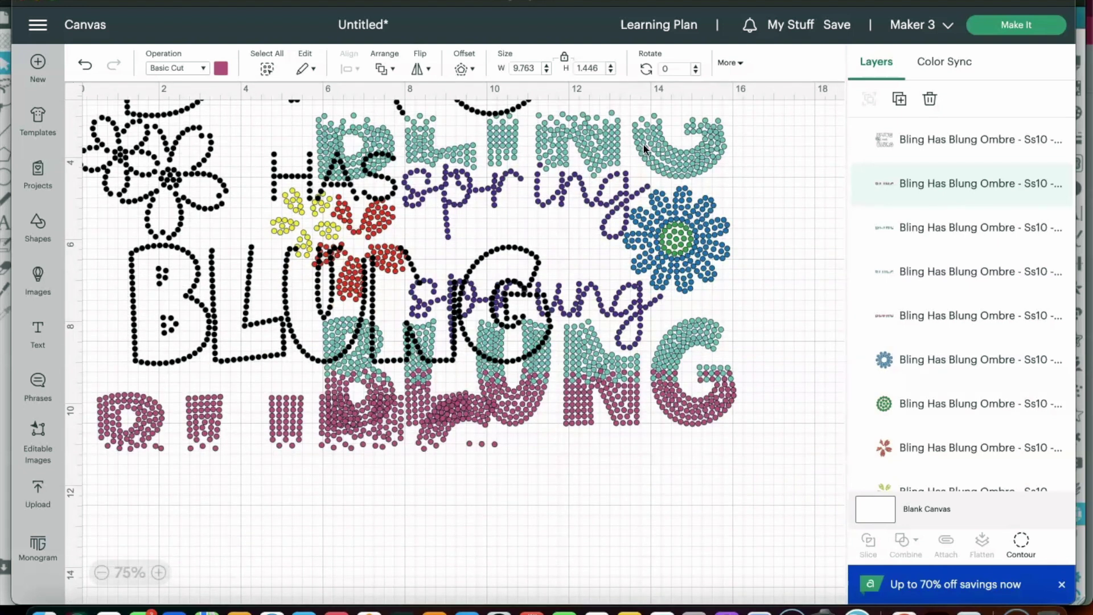
drag(644, 150, 428, 511)
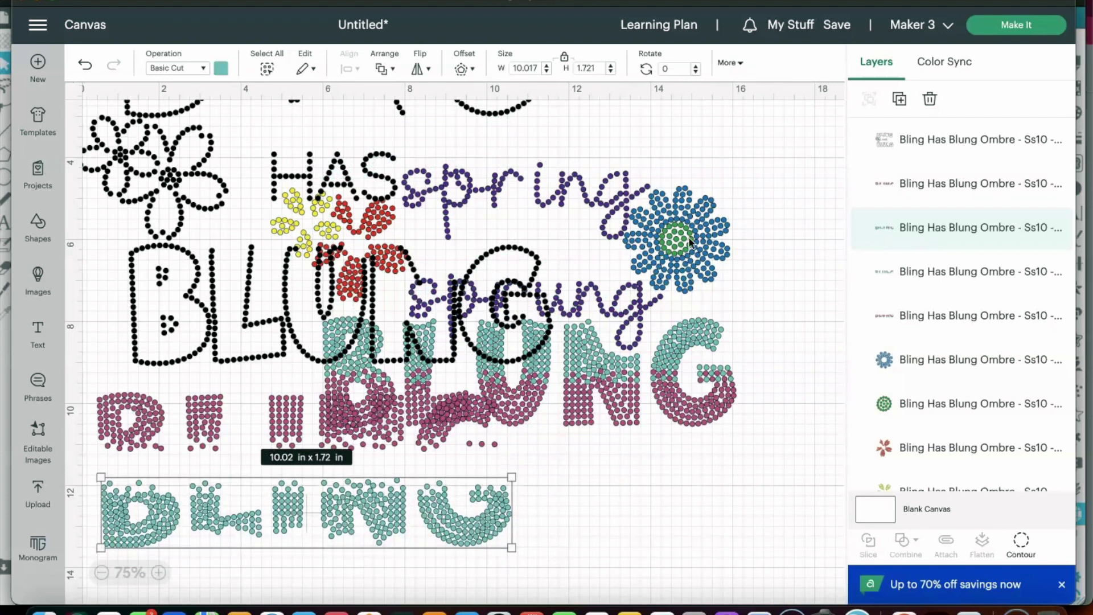
click(667, 347)
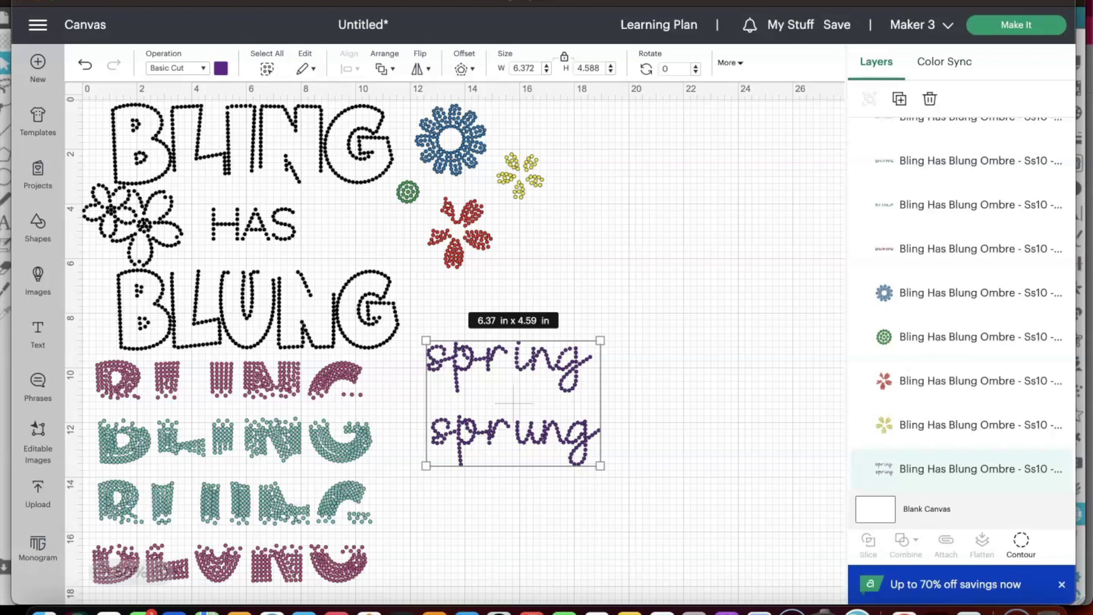
click(684, 401)
Step: Add a square shape over the purple "spring sprung" layer and enlarge it to about 6.89 in
click(37, 228)
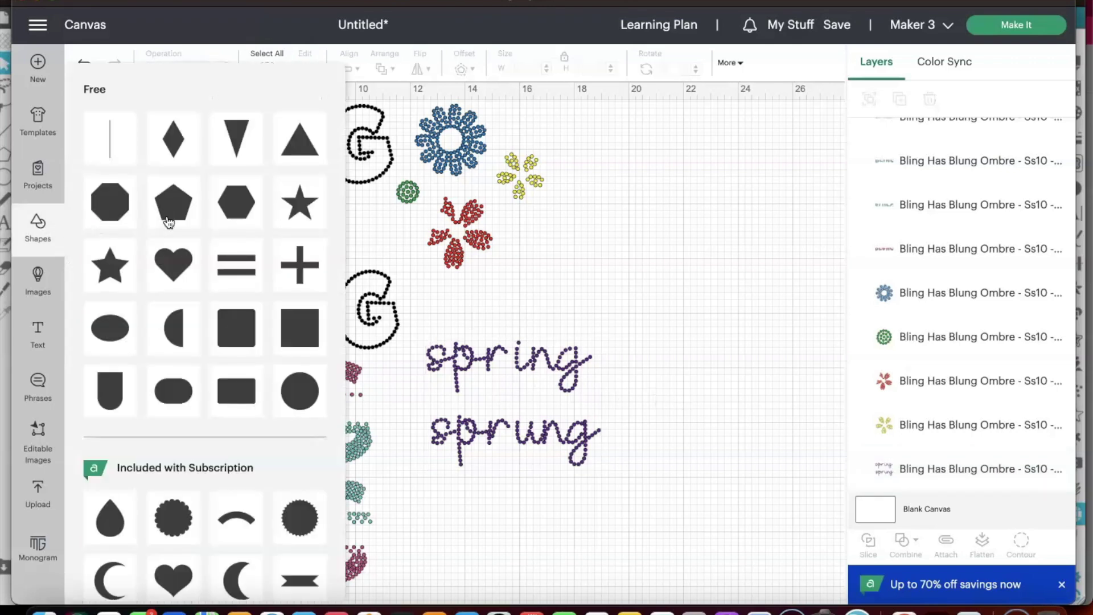
click(293, 340)
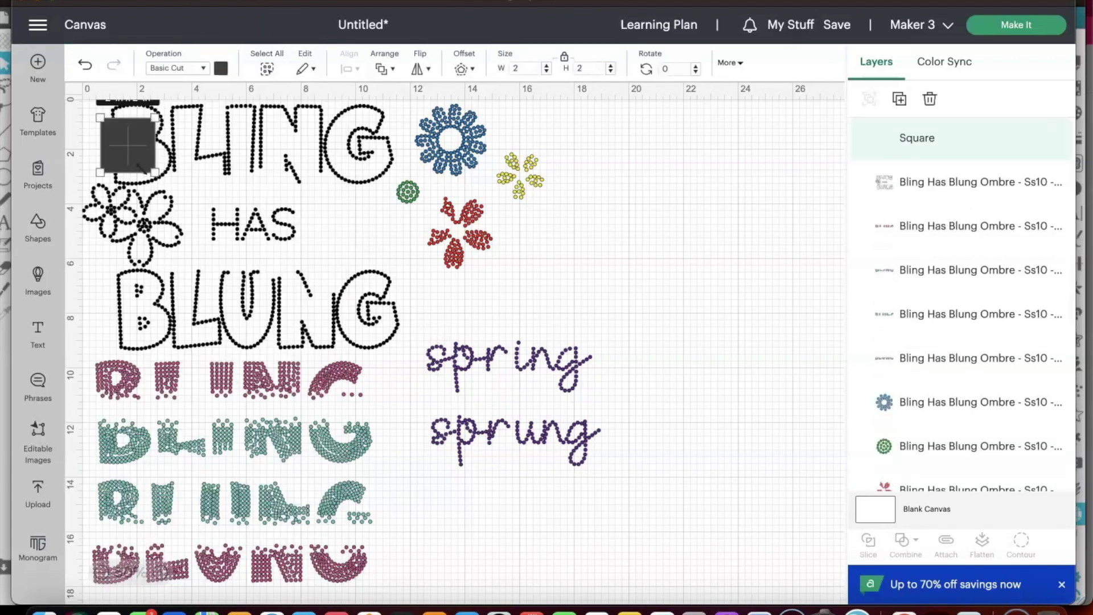
drag(138, 153, 607, 473)
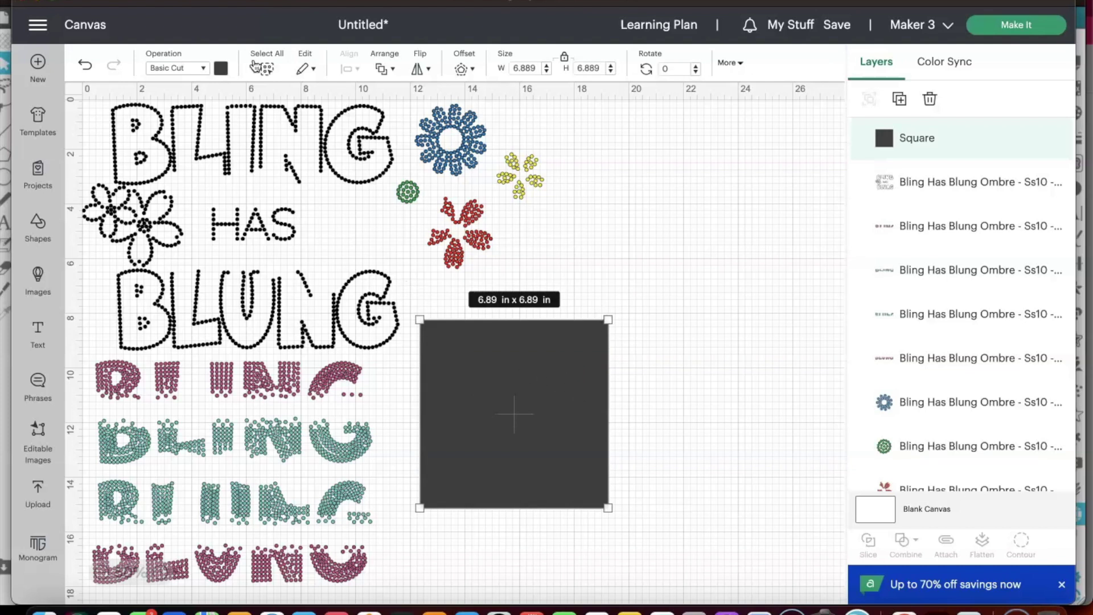
Step: Color the square white and send it to the back, behind the purple lettering
click(220, 68)
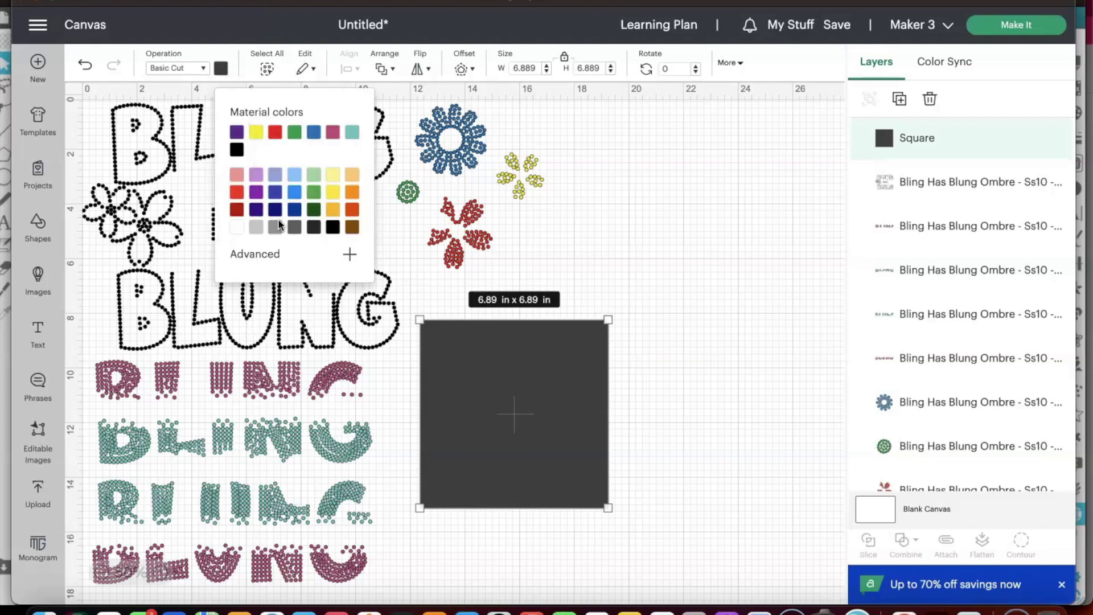
click(237, 231)
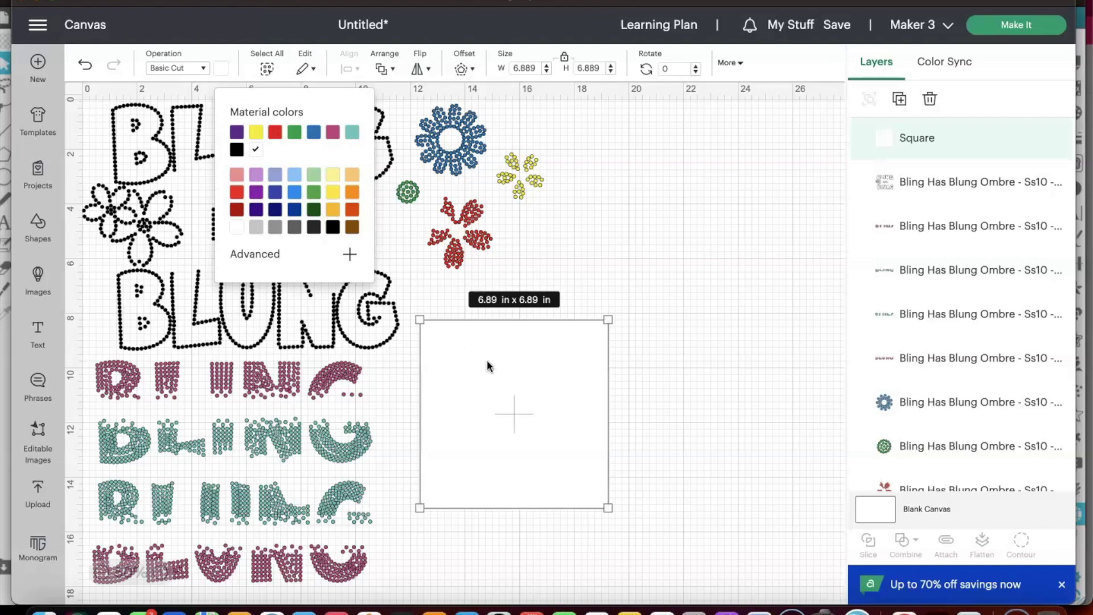
right_click(504, 374)
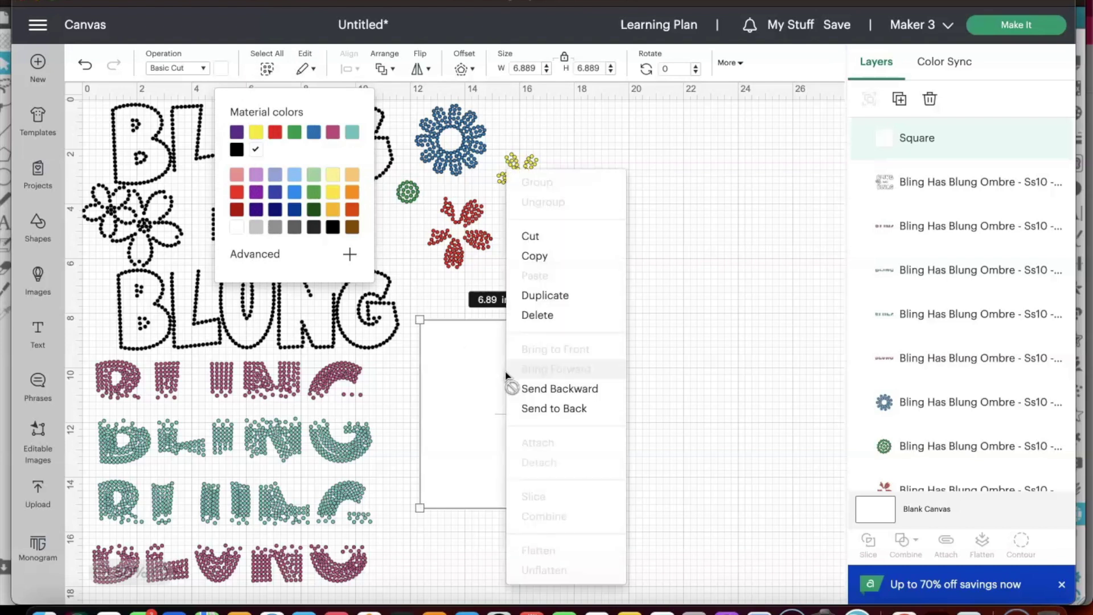
click(551, 408)
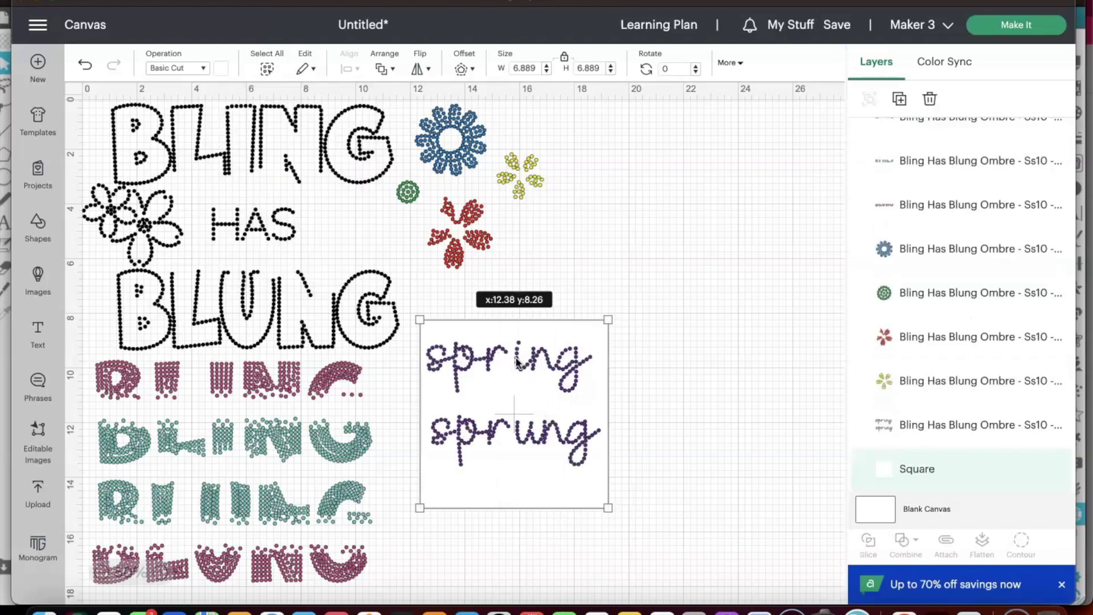
Step: Reposition the white square behind "spring sprung", unlock its proportions and resize it to about 7 x 5.08 in
drag(531, 365, 525, 349)
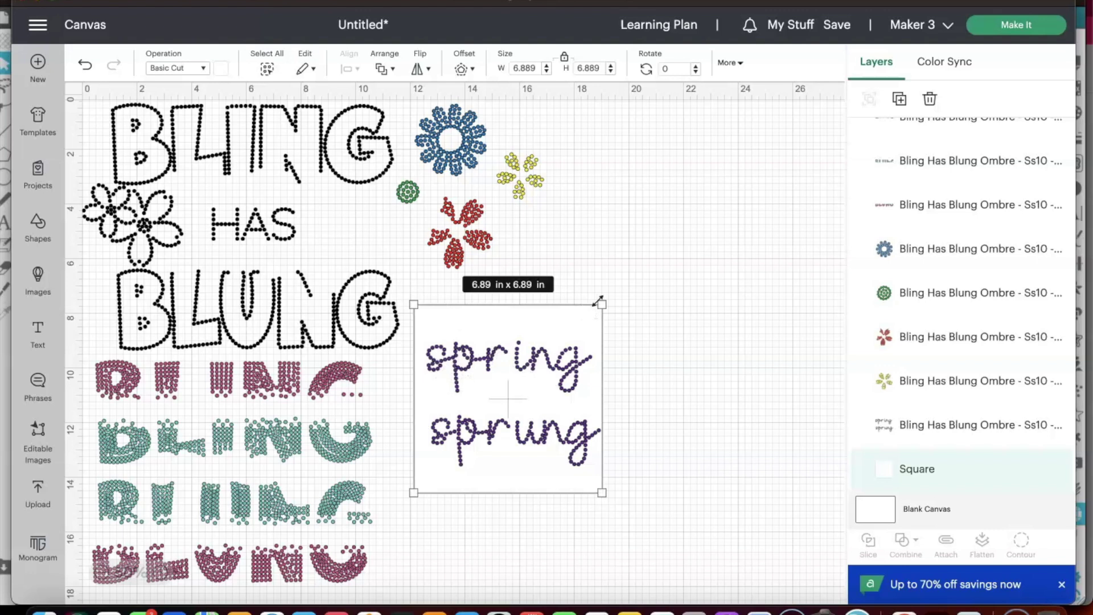
click(564, 57)
drag(602, 303, 603, 333)
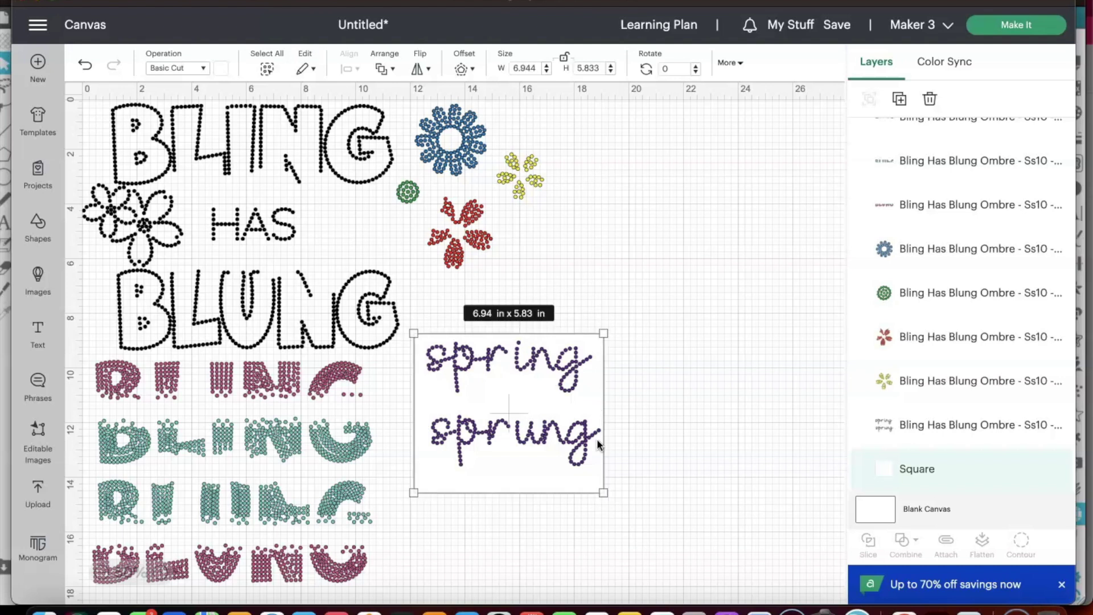
drag(602, 493, 602, 470)
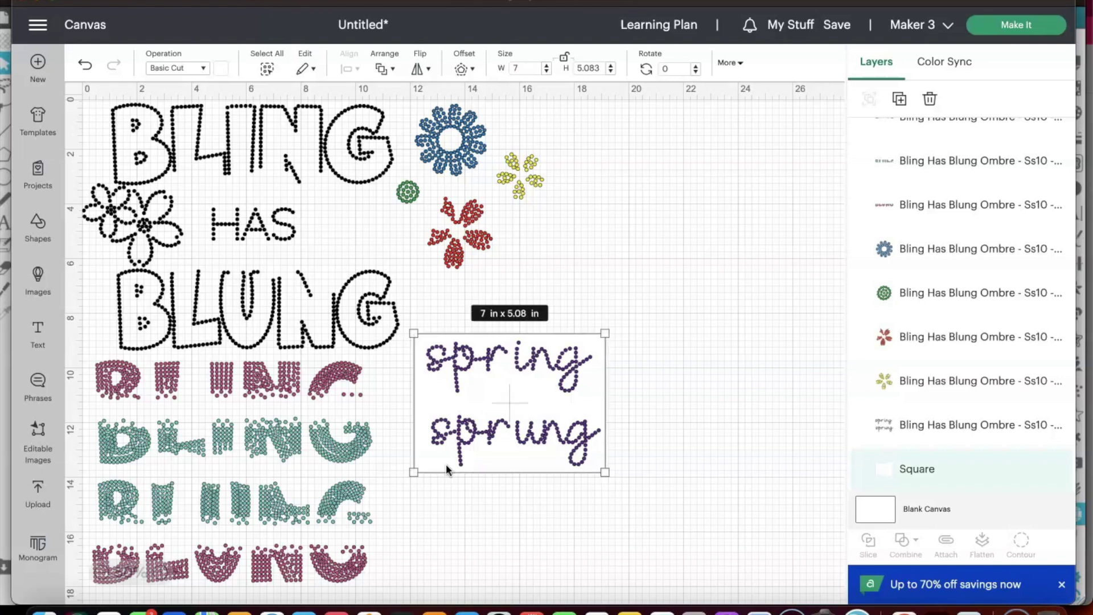
Step: Narrow the white square behind "spring sprung" to about 6.92 in, and delete it from the canvas
drag(412, 474, 416, 472)
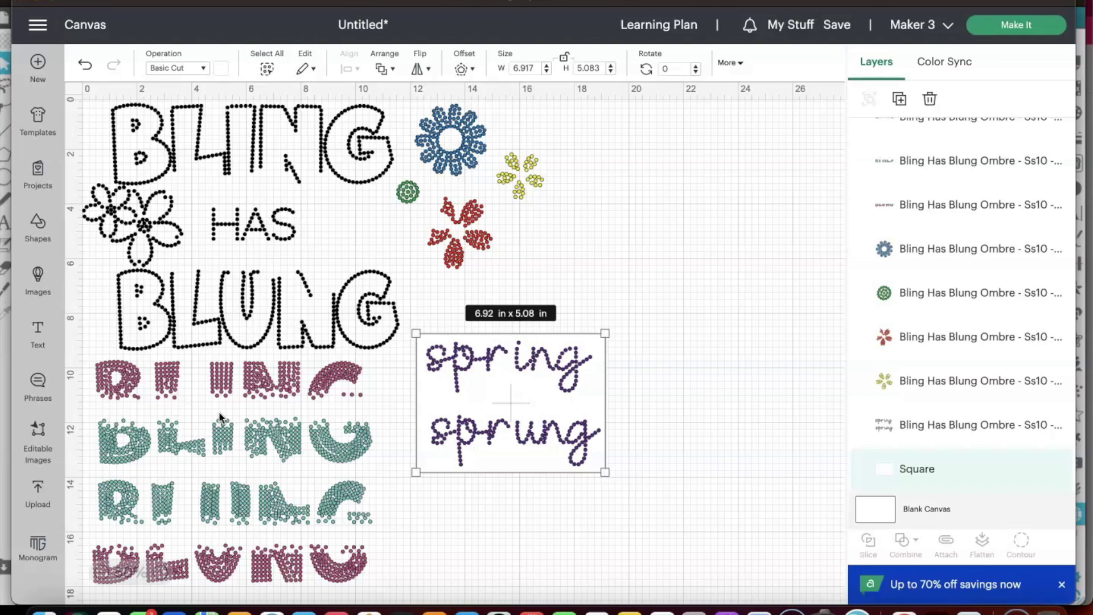
drag(489, 467, 688, 338)
key(Delete)
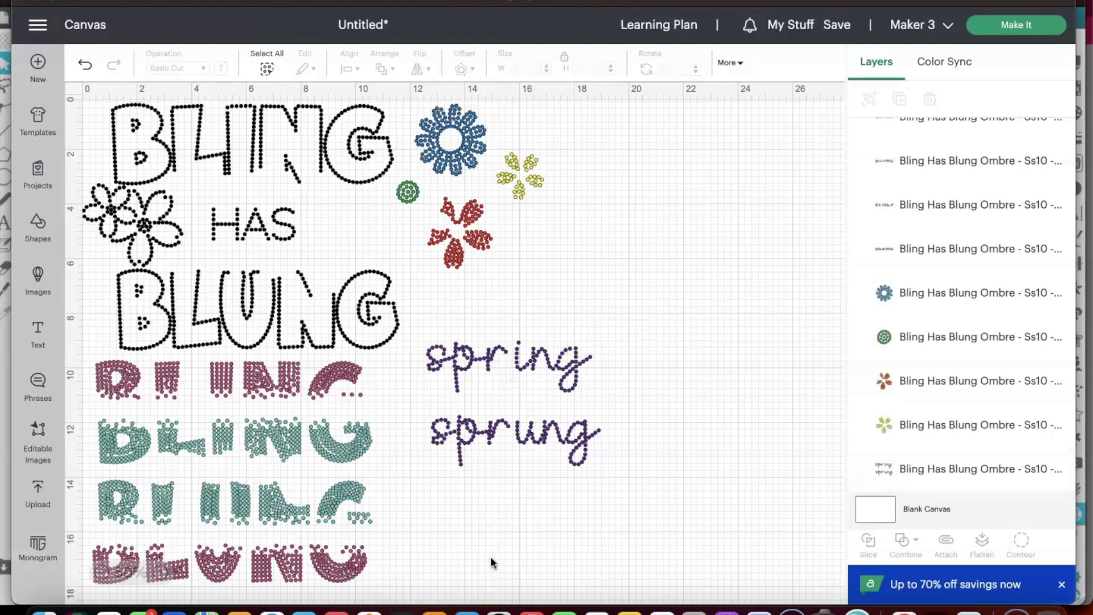
Step: Select all design layers on the canvas and recolor them to the same light red material color
drag(501, 576, 80, 100)
click(220, 68)
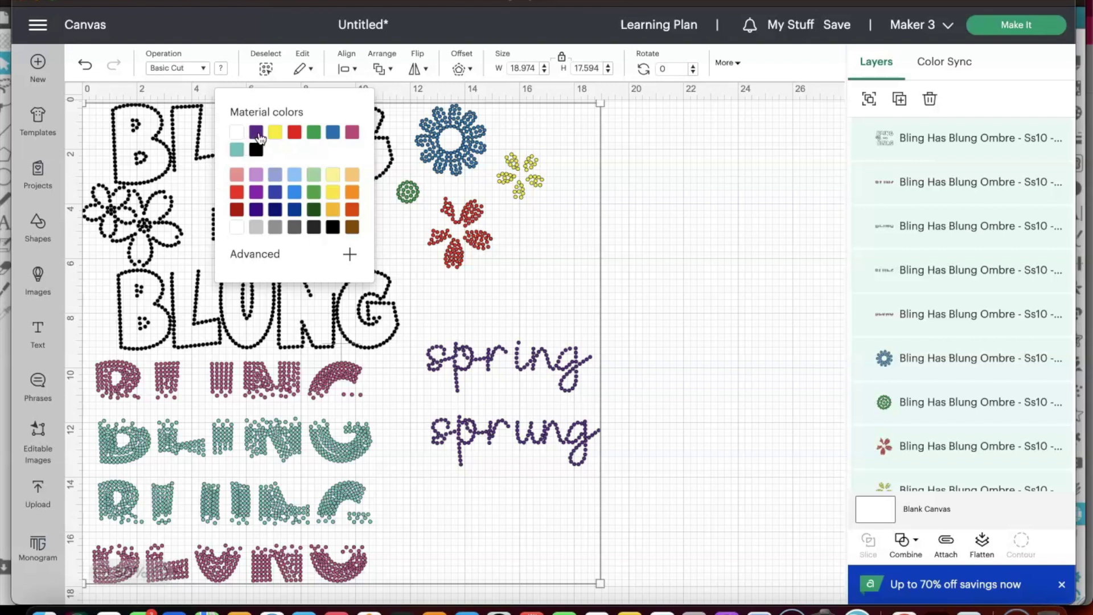
click(239, 175)
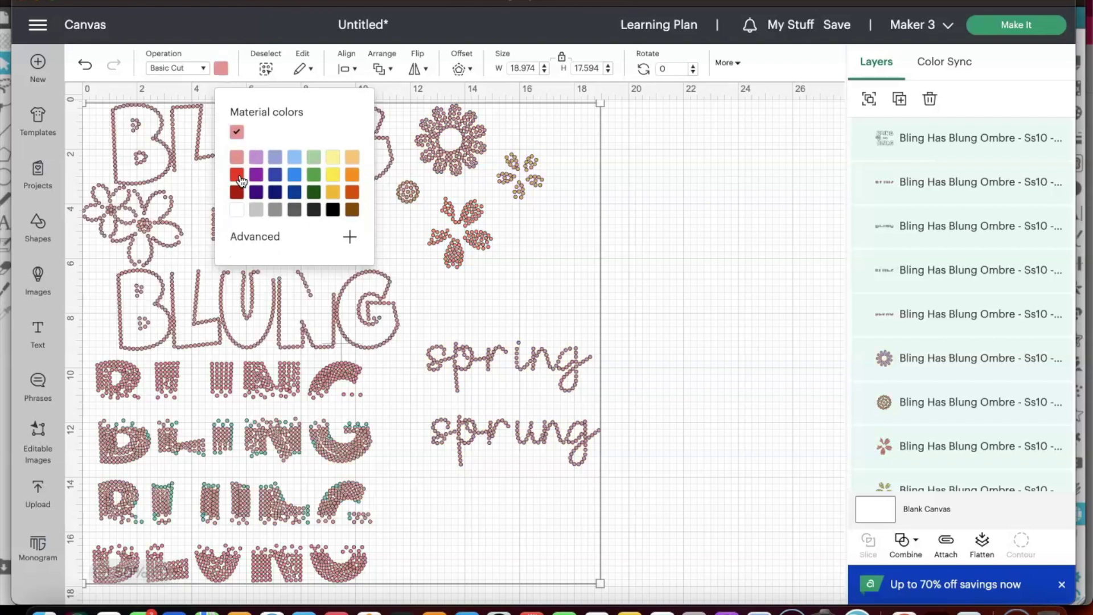
click(703, 200)
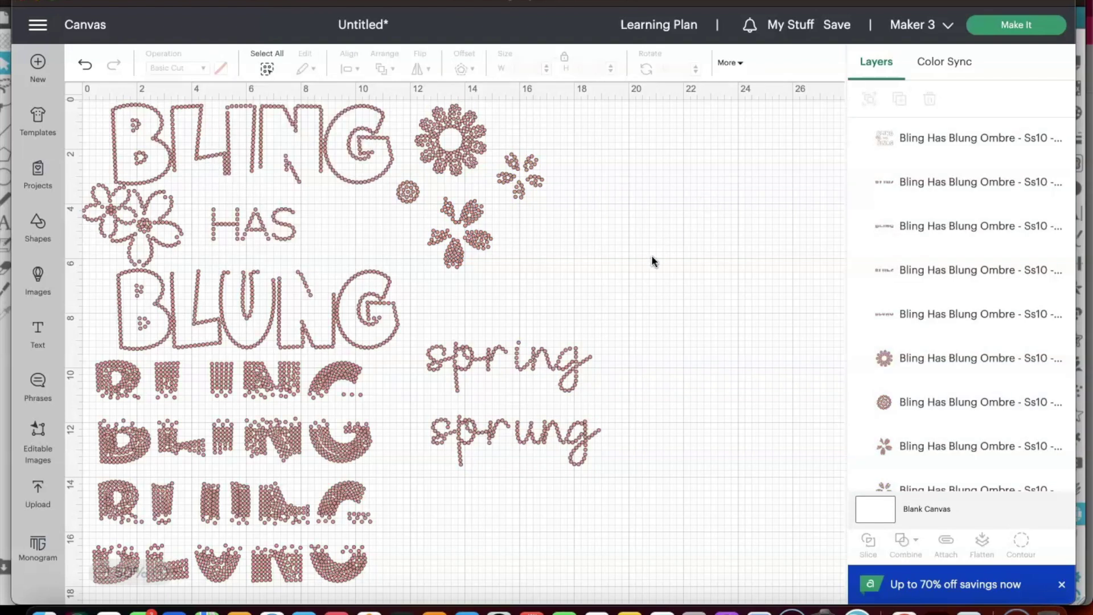
Step: Send the project to be made and load all materials on a 12 in x 24 in mat
click(1016, 25)
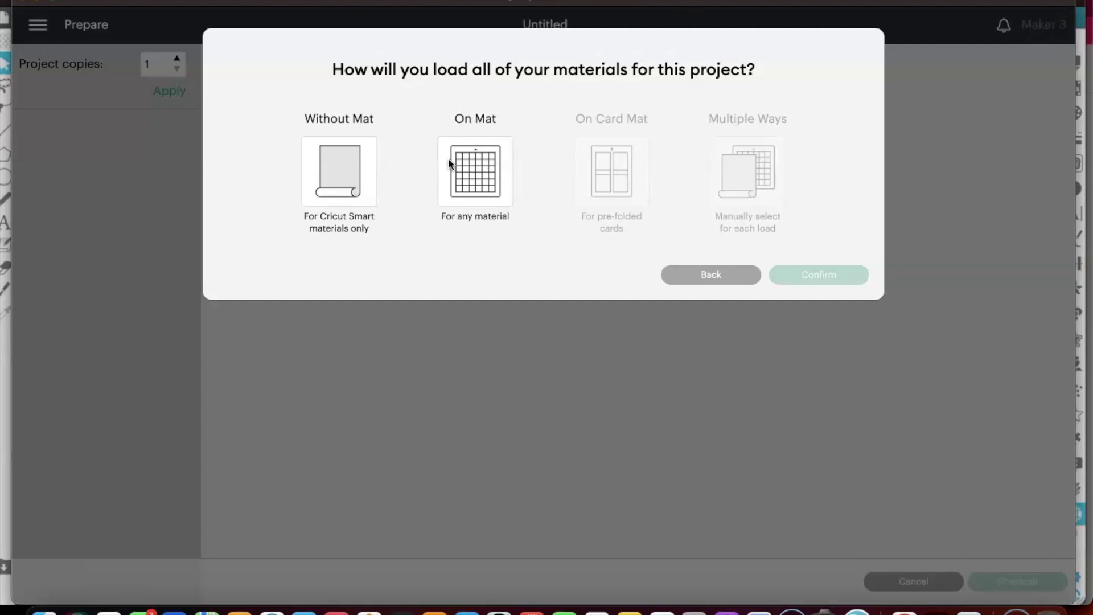
click(476, 165)
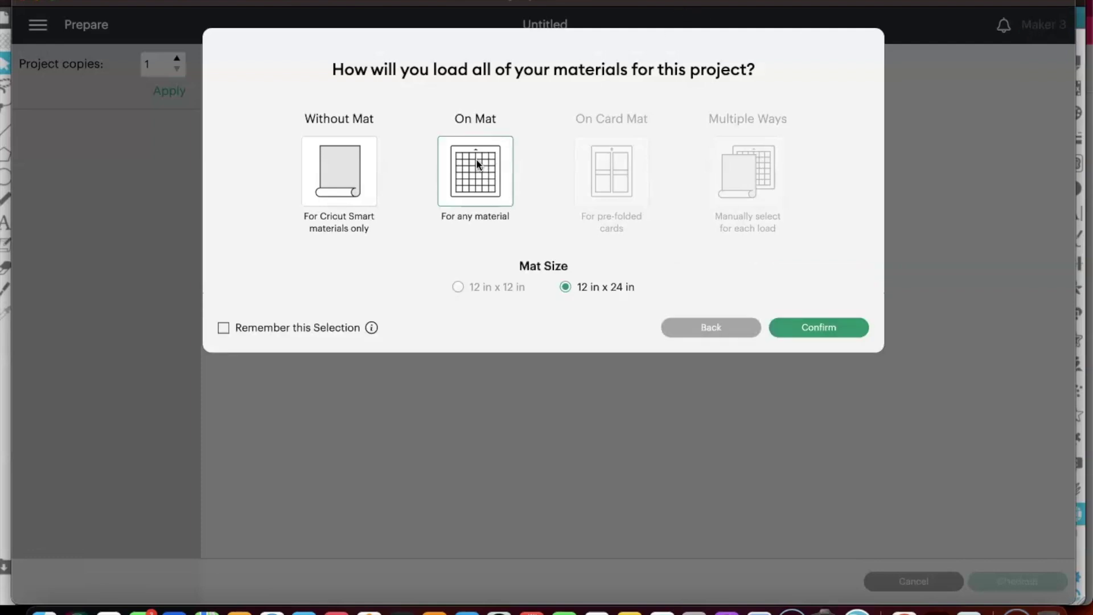
click(818, 328)
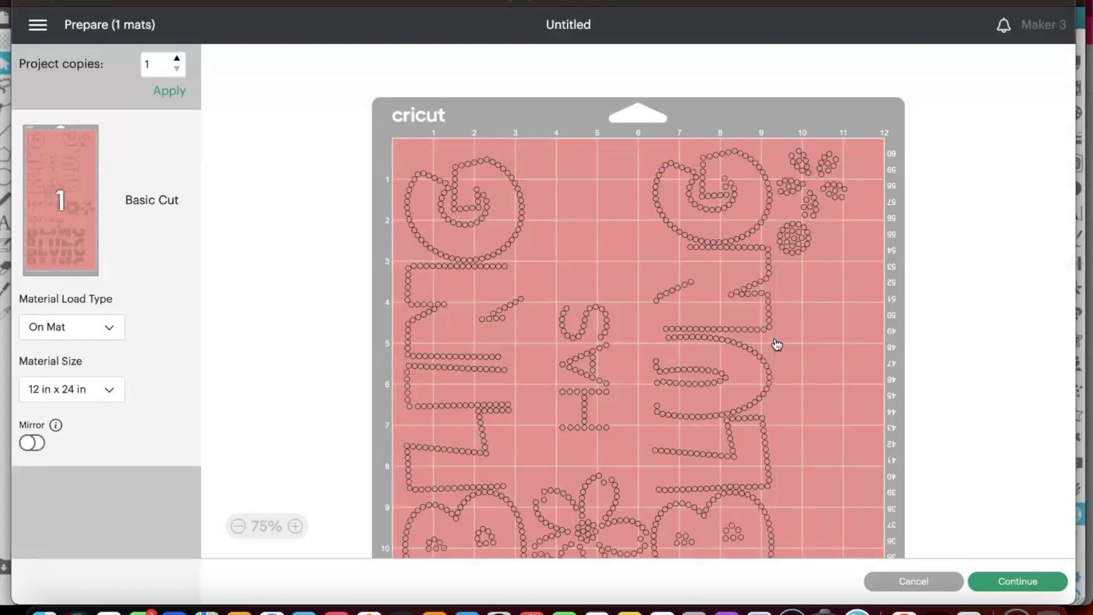
Step: Examine the mat preview from end to end to check how the lettering and flower pieces are laid out
click(777, 344)
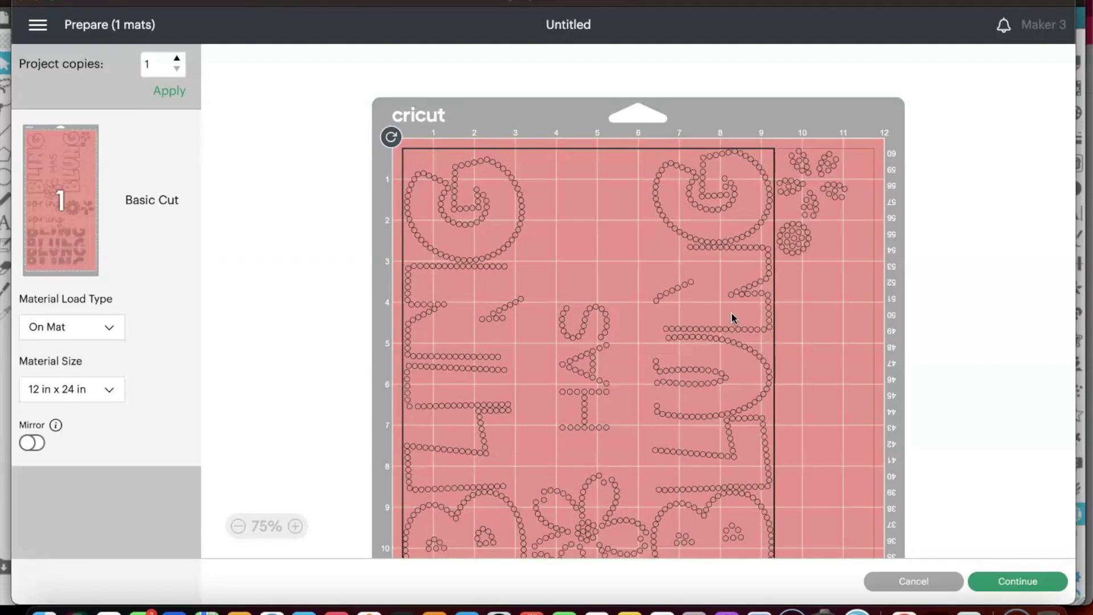
scroll(732, 315, down, 5)
scroll(731, 312, down, 6)
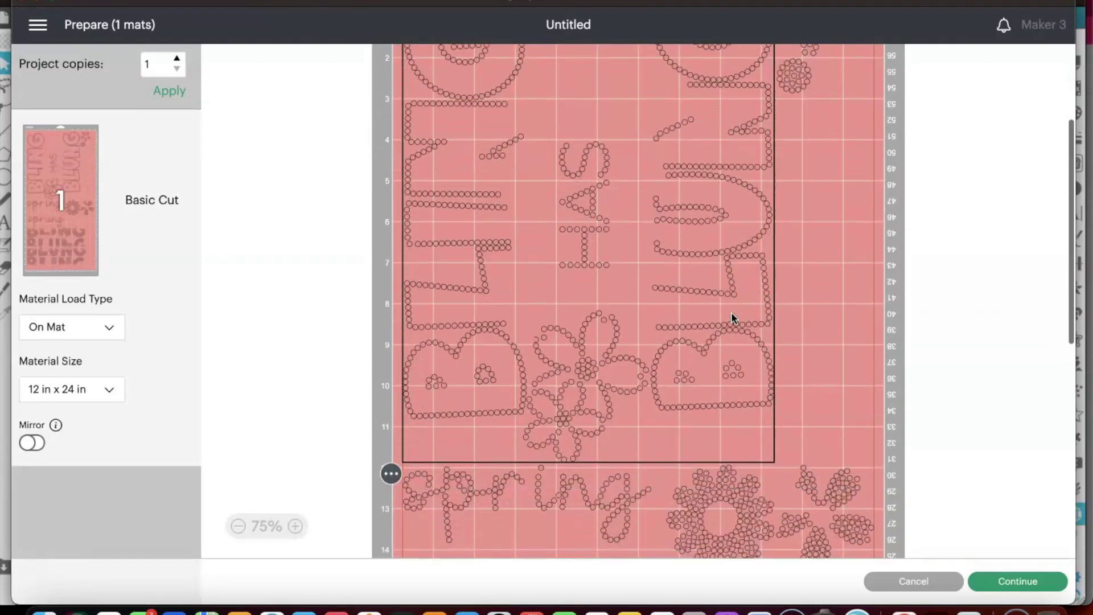
scroll(731, 313, down, 10)
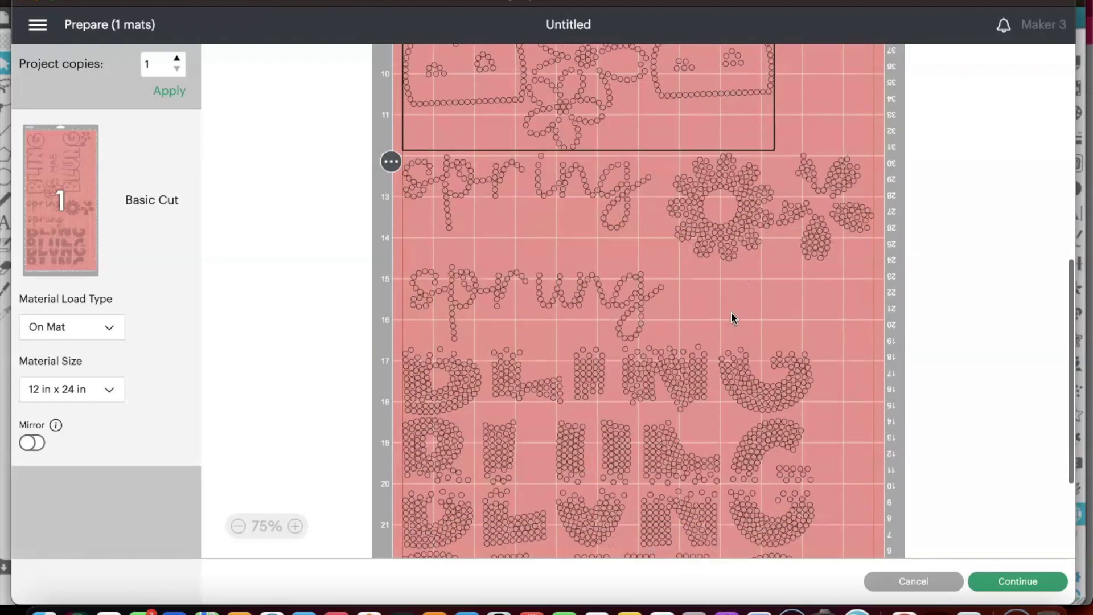
scroll(732, 313, up, 6)
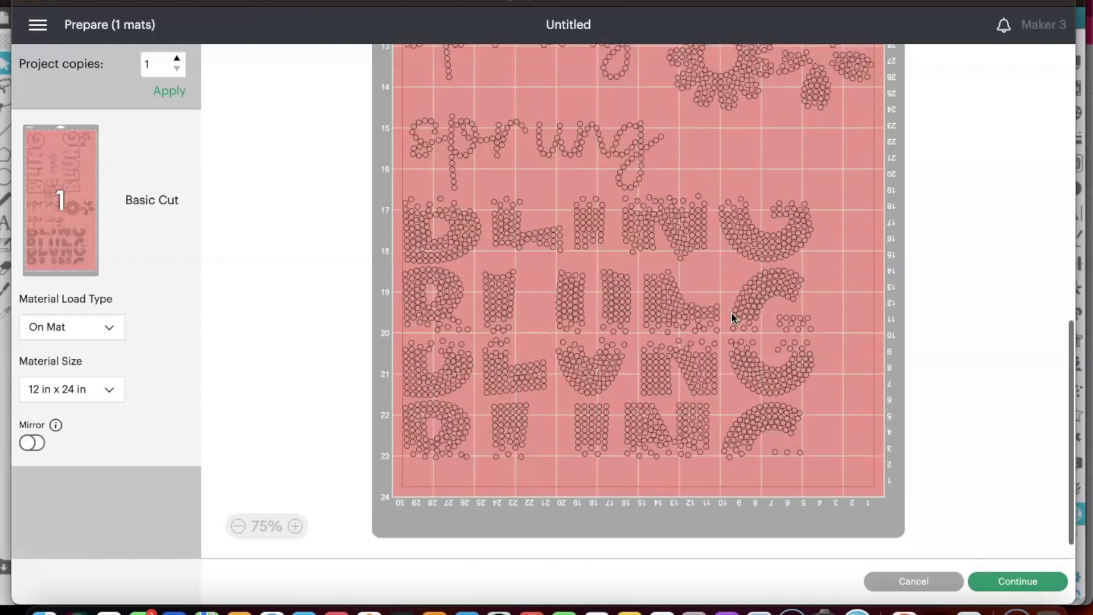
scroll(731, 313, down, 6)
scroll(731, 313, up, 1)
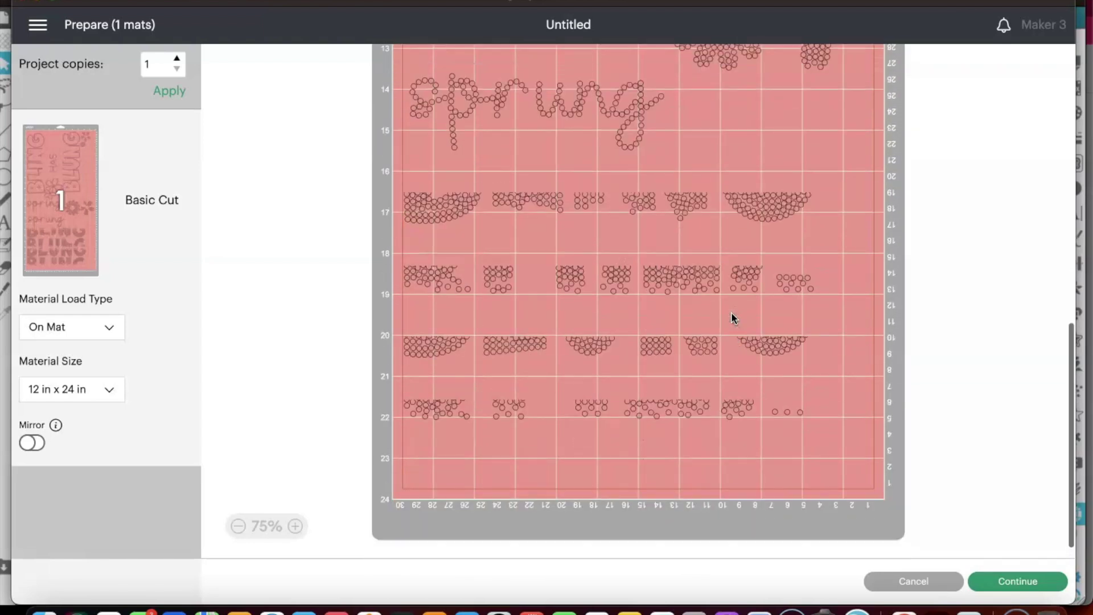
scroll(730, 312, up, 2)
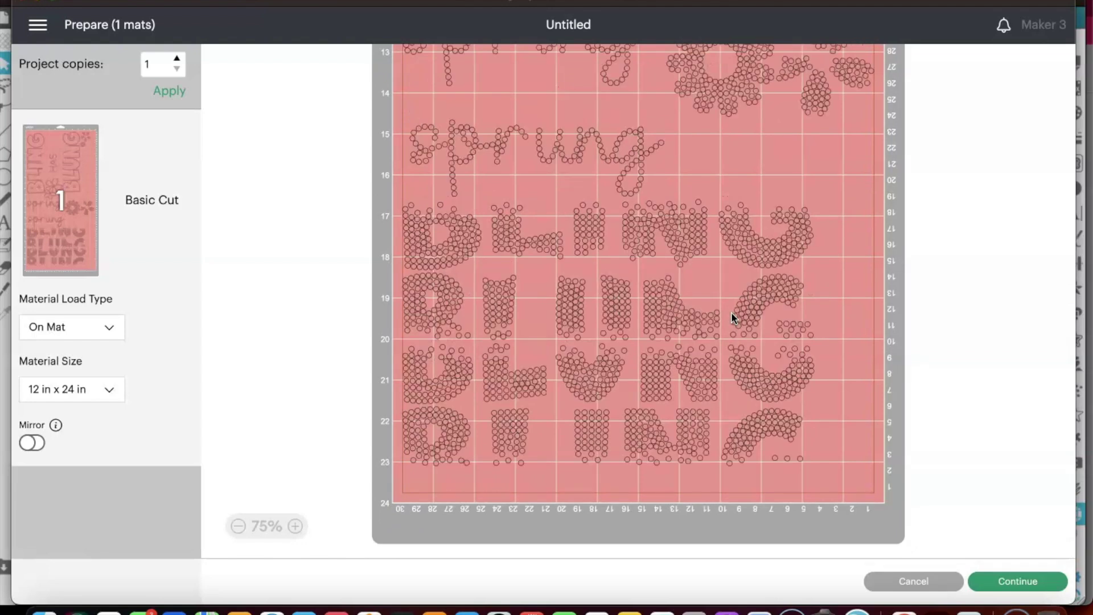
scroll(731, 312, up, 10)
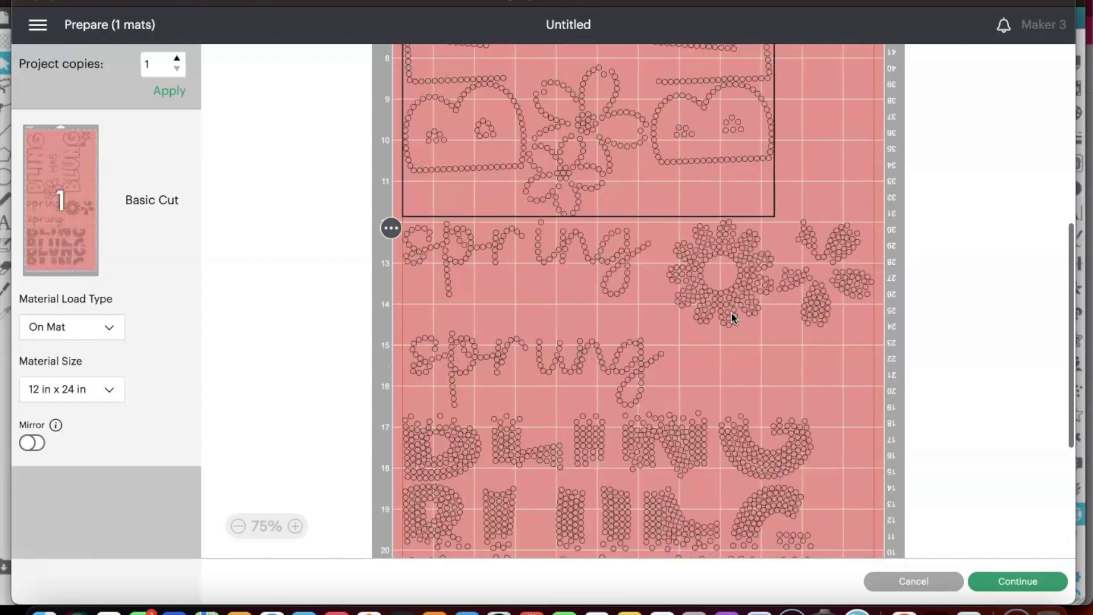
scroll(730, 312, up, 5)
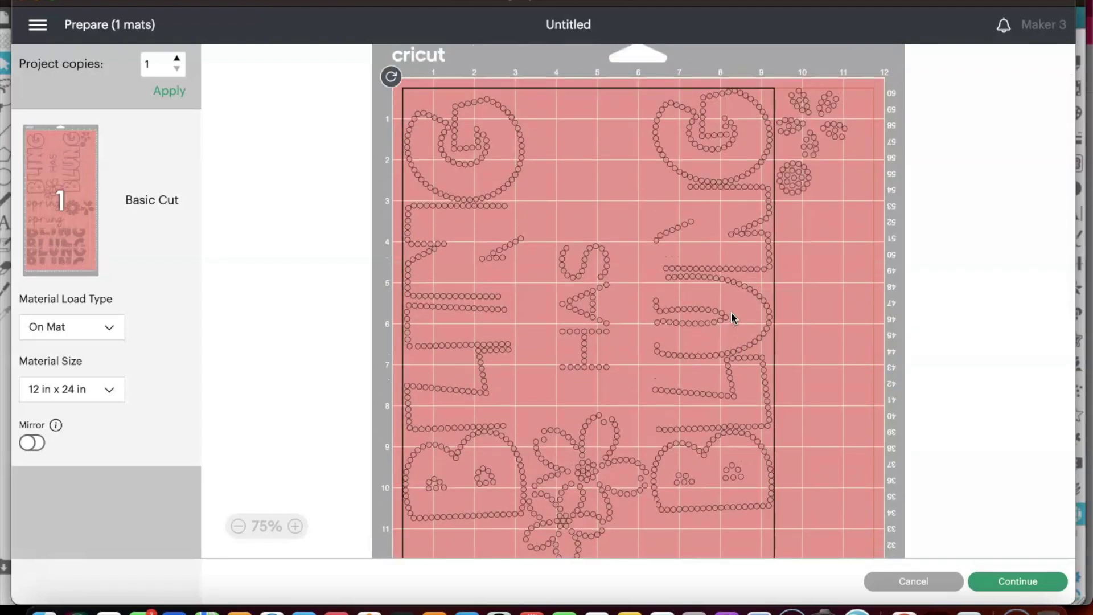
scroll(732, 317, down, 9)
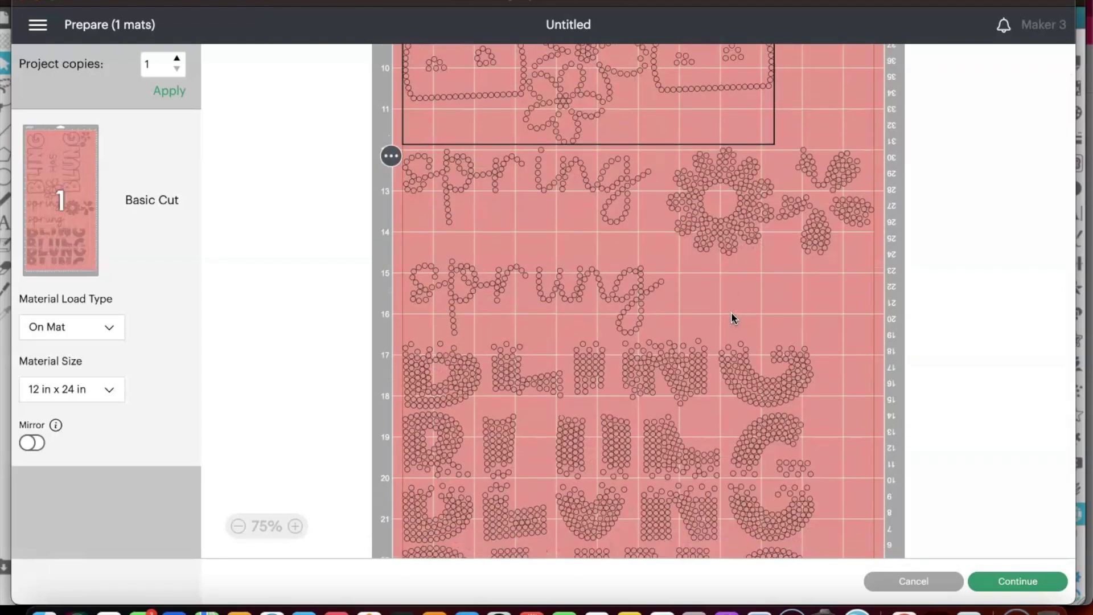
scroll(732, 317, up, 8)
scroll(732, 316, up, 4)
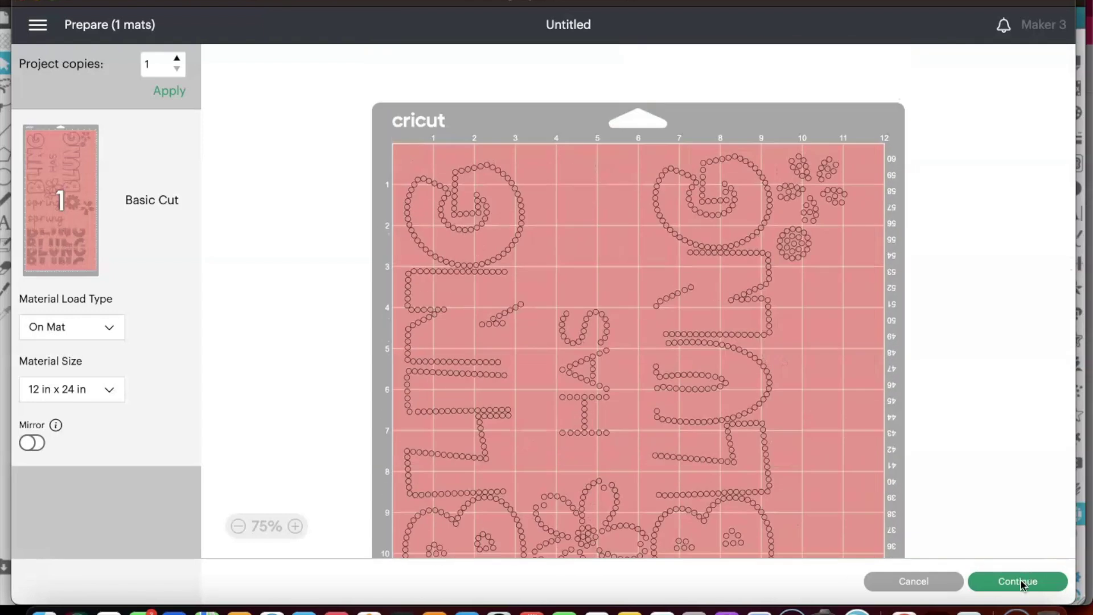
Step: Continue from the mat preview and connect the Maker 3 : 0012 Bluetooth machine
click(1019, 579)
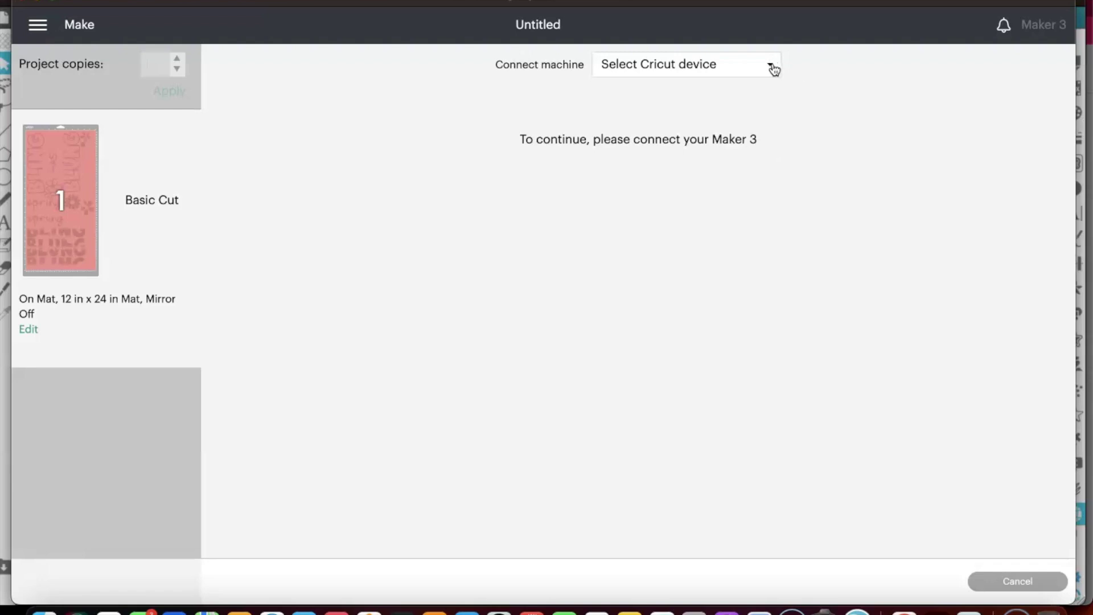
click(773, 68)
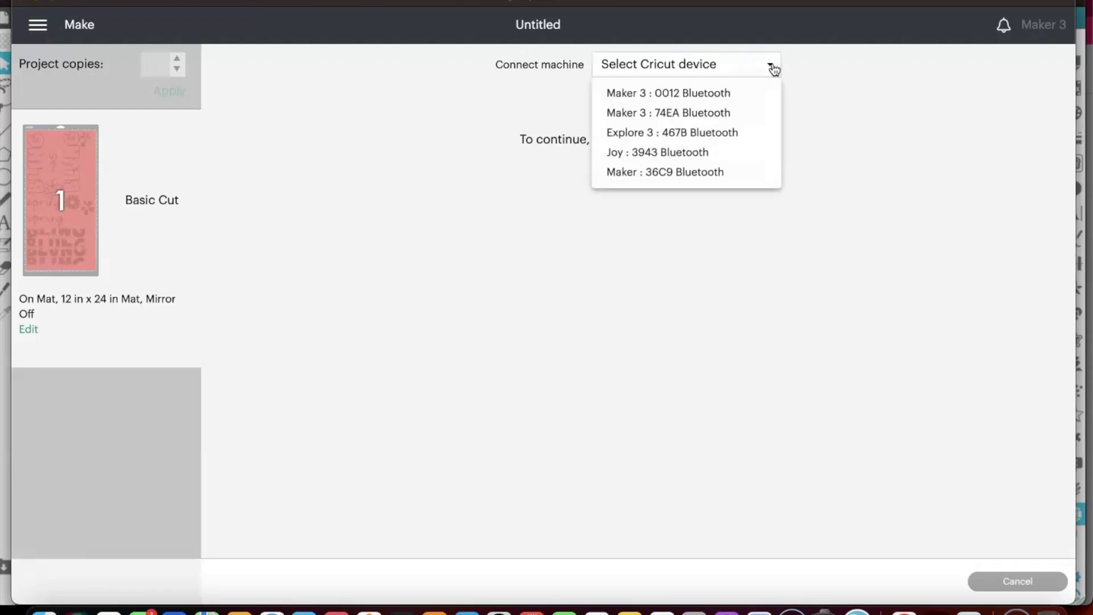
click(741, 101)
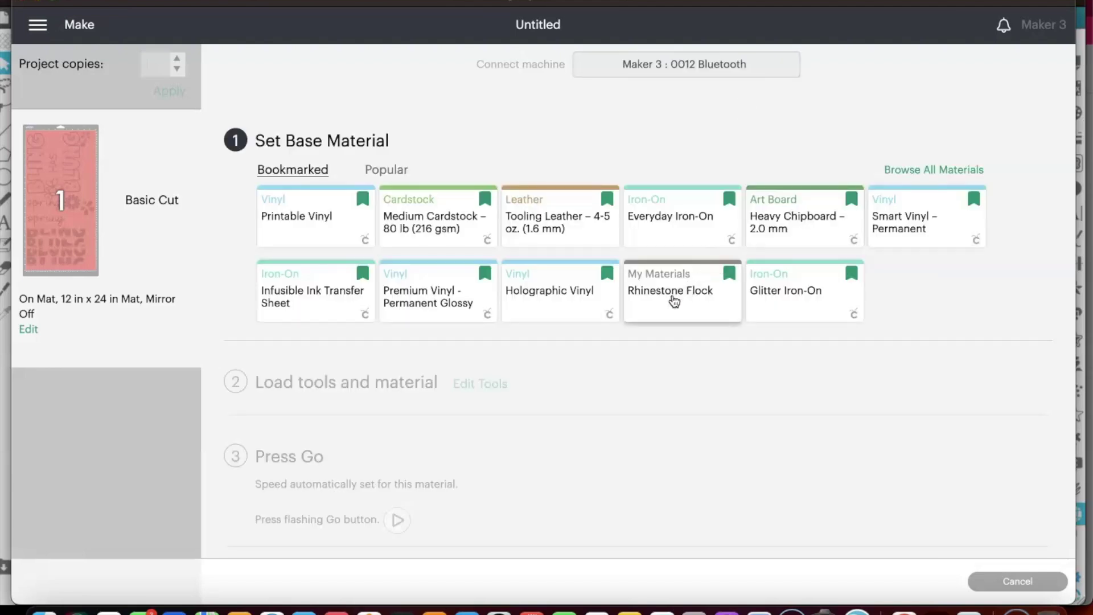
Step: Add a new custom material named Bling Flock in the material settings and save it
click(902, 171)
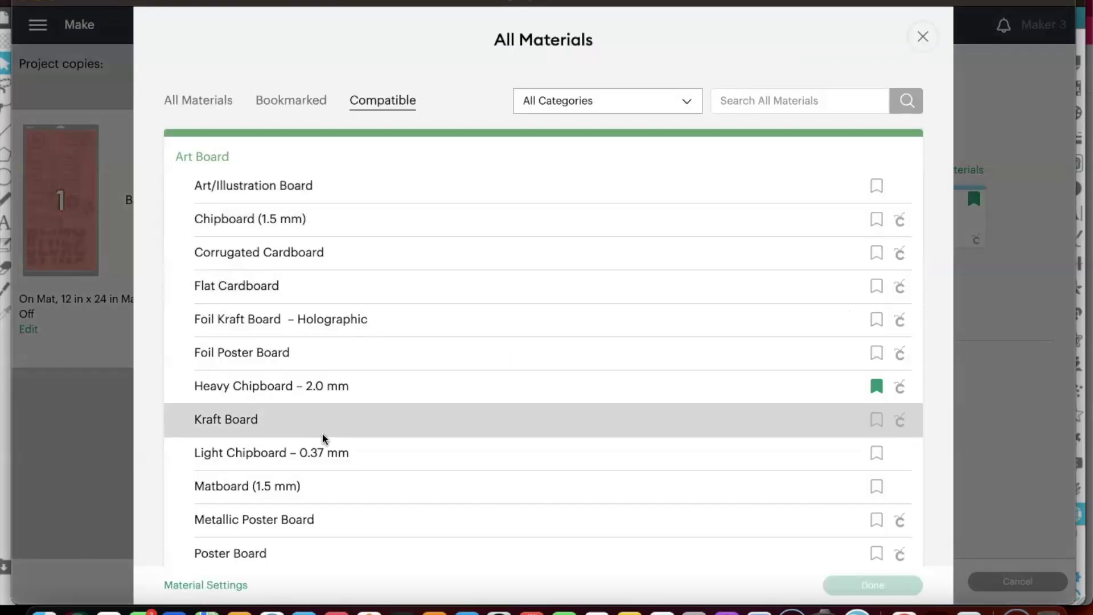
click(210, 586)
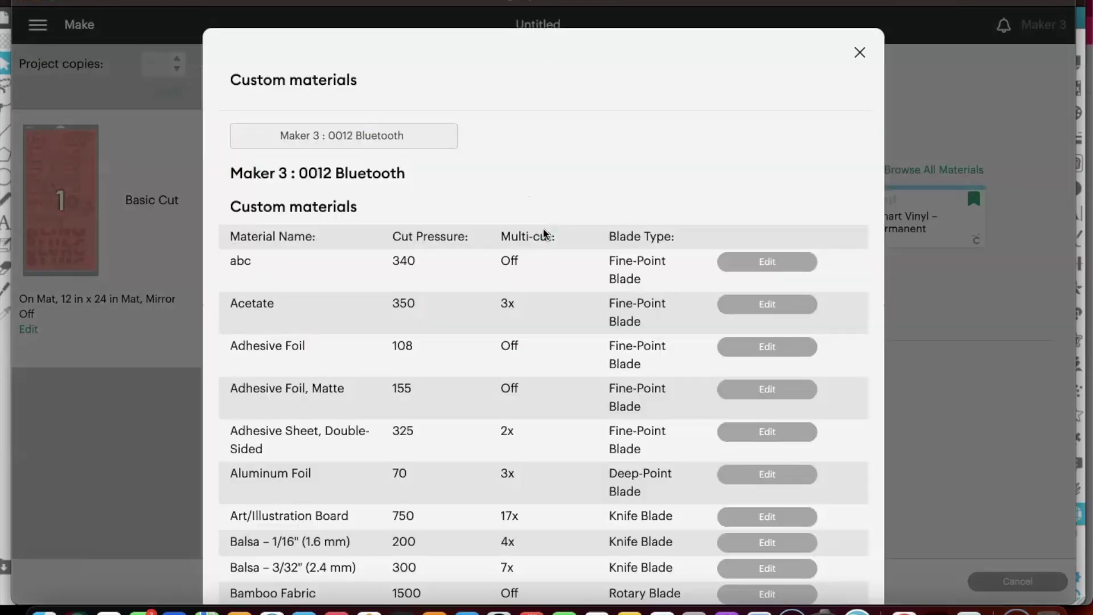
scroll(544, 233, down, 20)
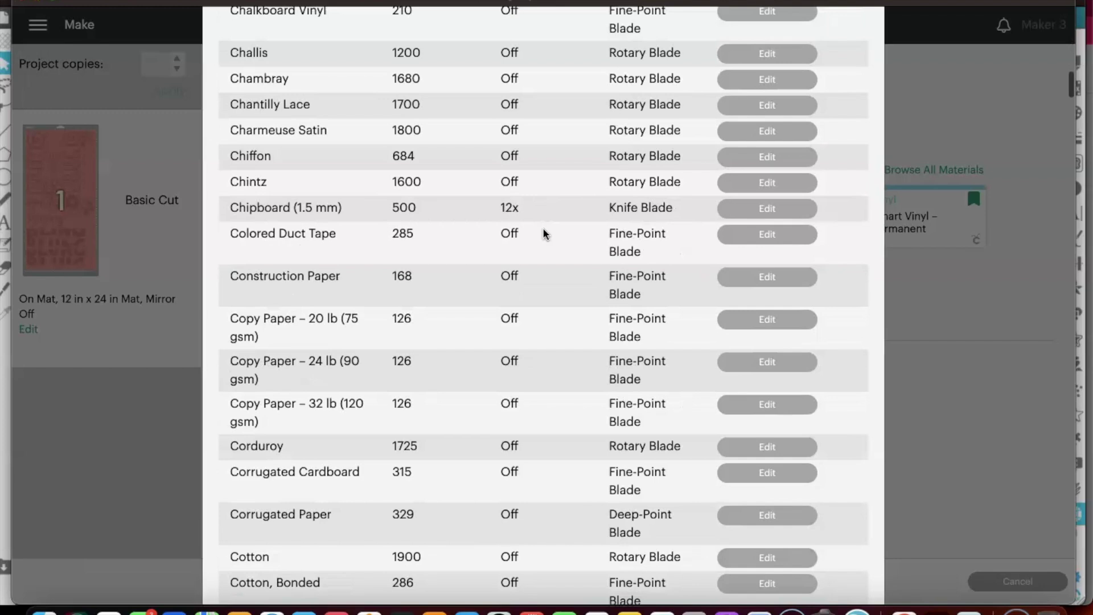
scroll(545, 233, down, 20)
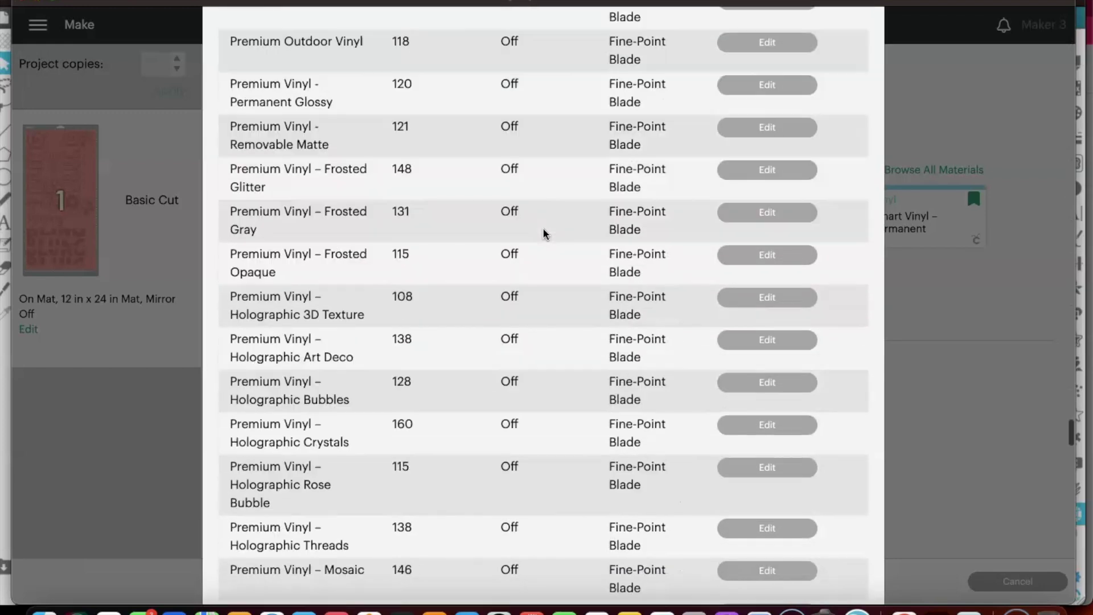
scroll(544, 233, down, 10)
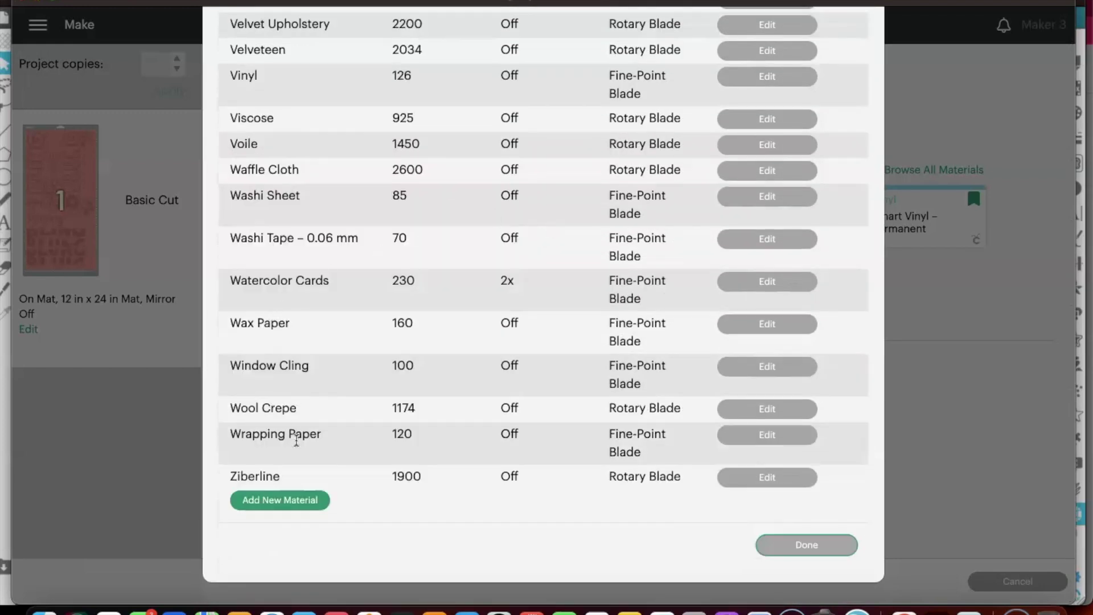
click(269, 501)
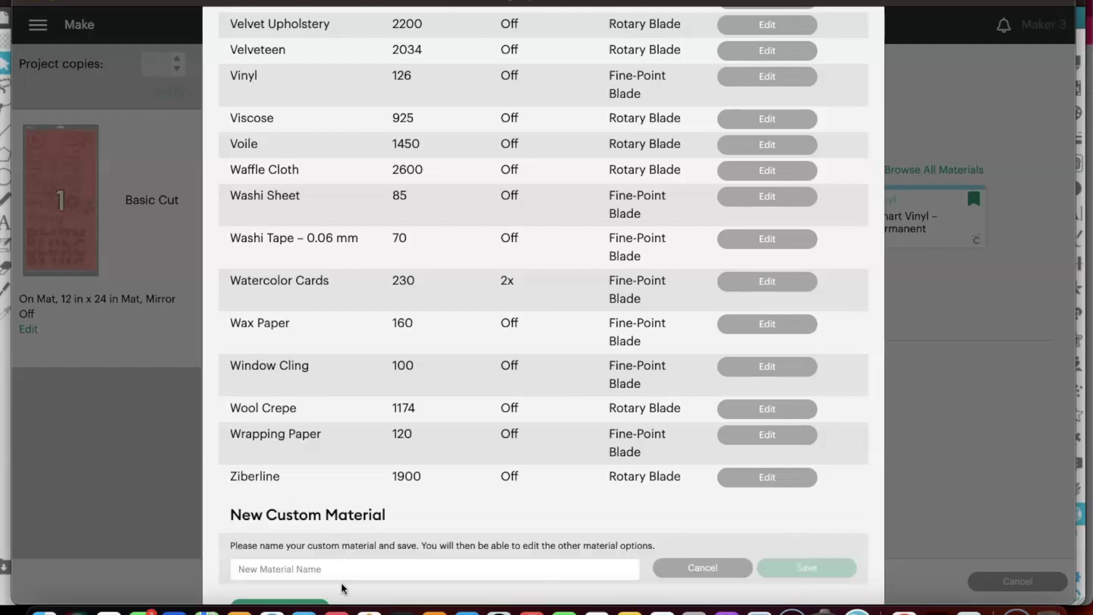
click(340, 575)
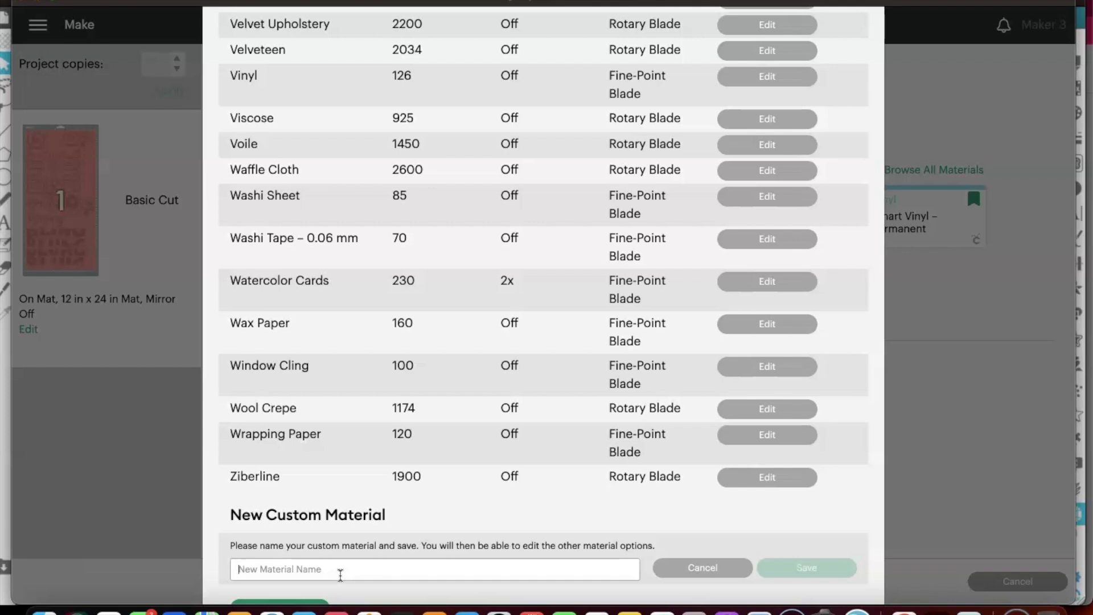
text(Bling)
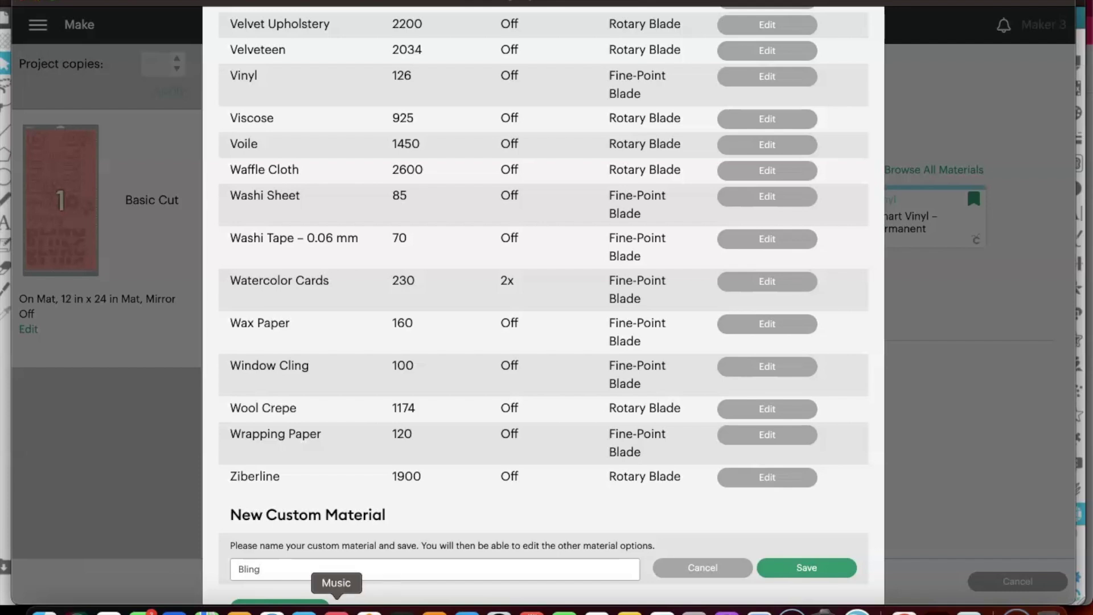
text(Floch)
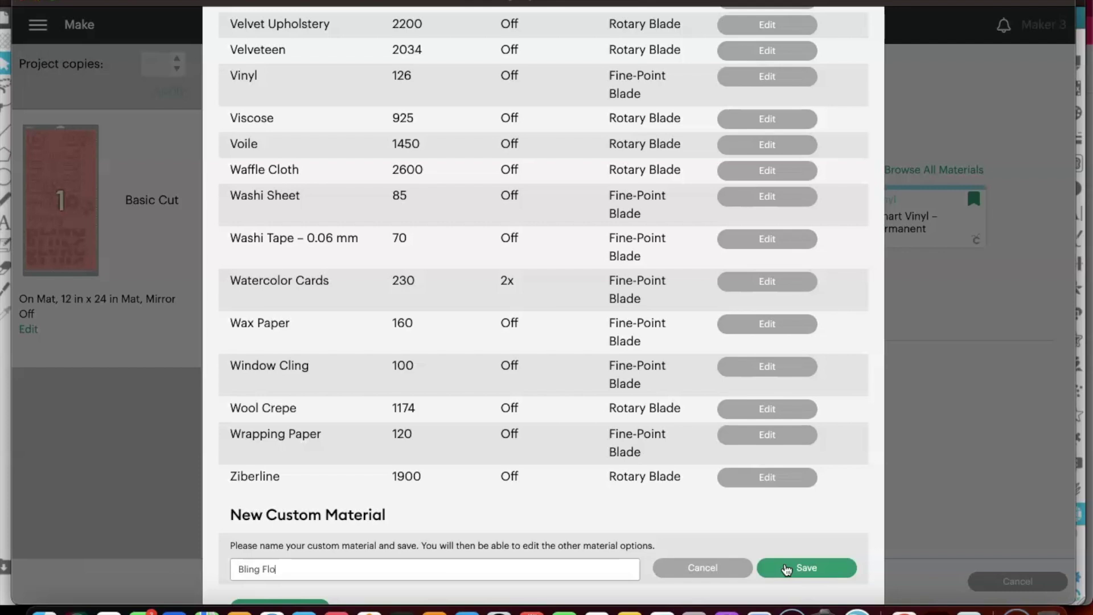
click(815, 574)
Step: Set the Bling Flock material's cut pressure to 340, save it and close the custom materials list
scroll(816, 577, up, 20)
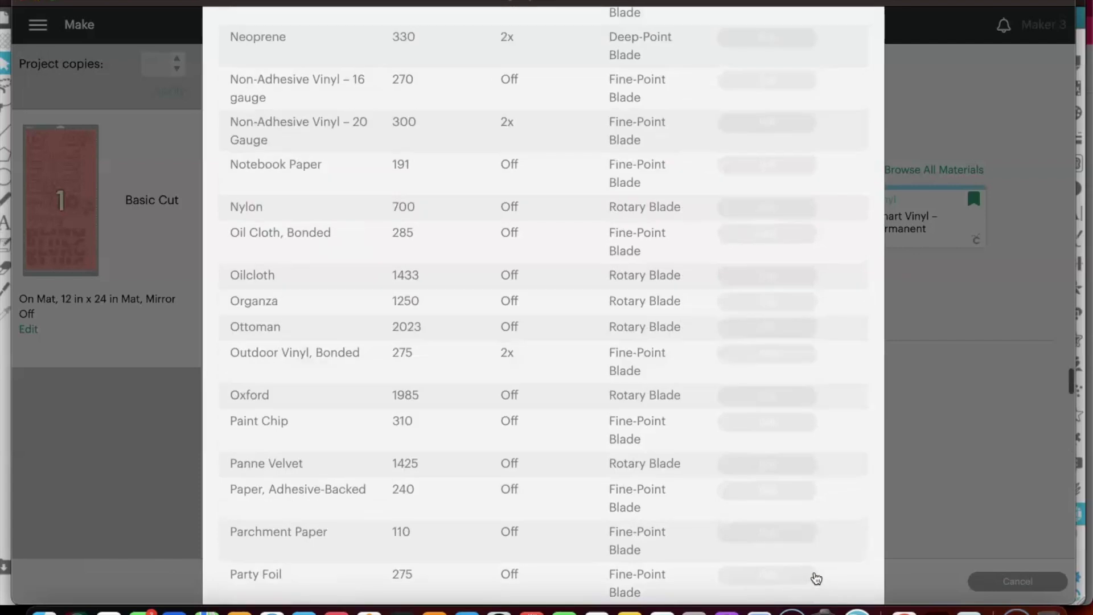
scroll(760, 562, up, 6)
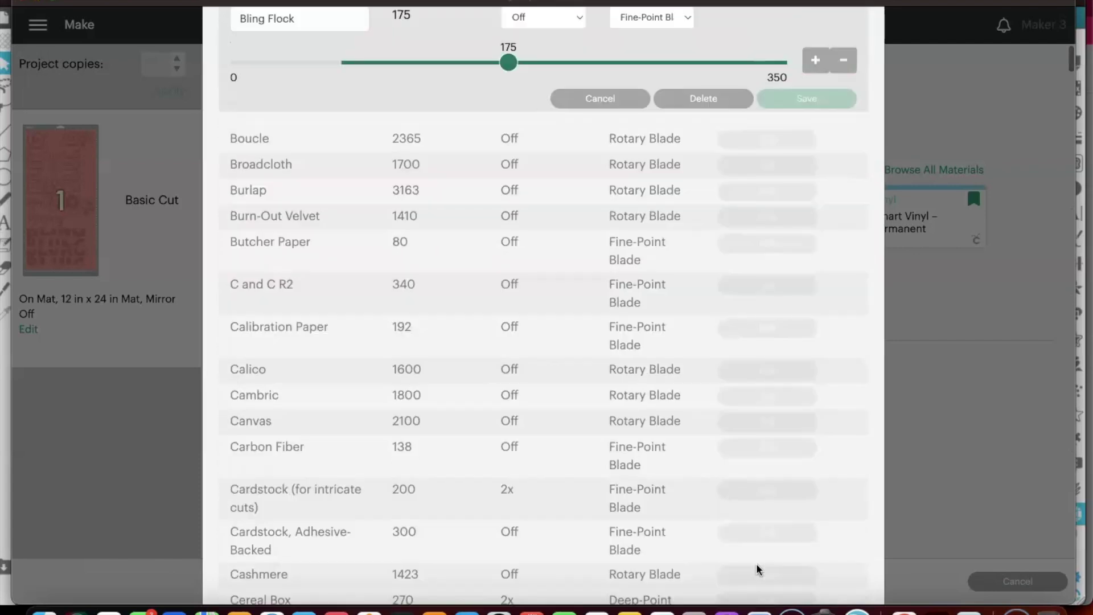
scroll(757, 566, up, 5)
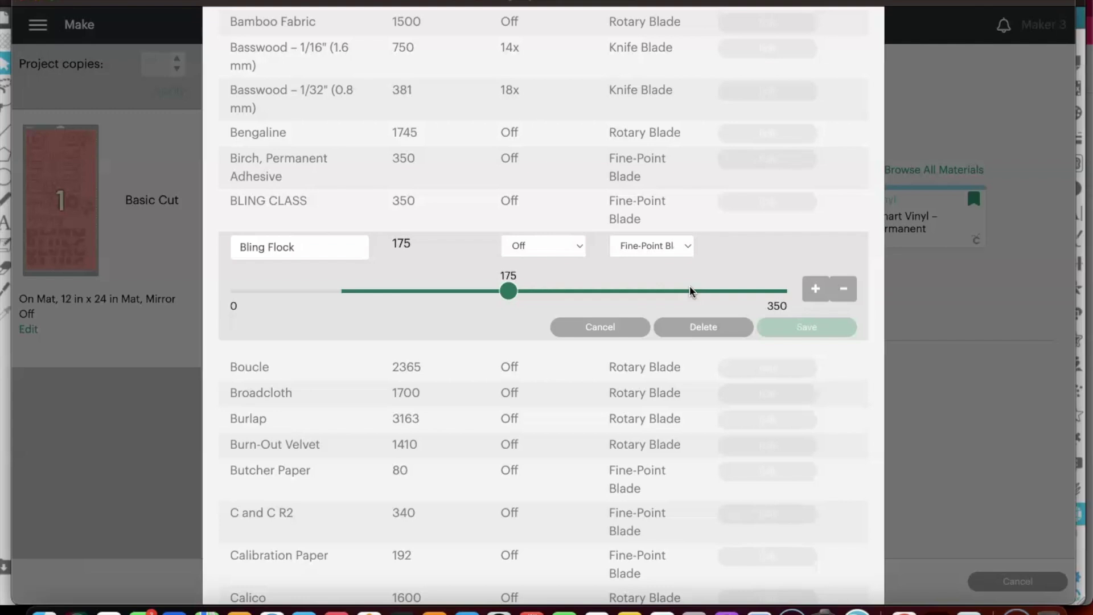
drag(508, 290, 784, 292)
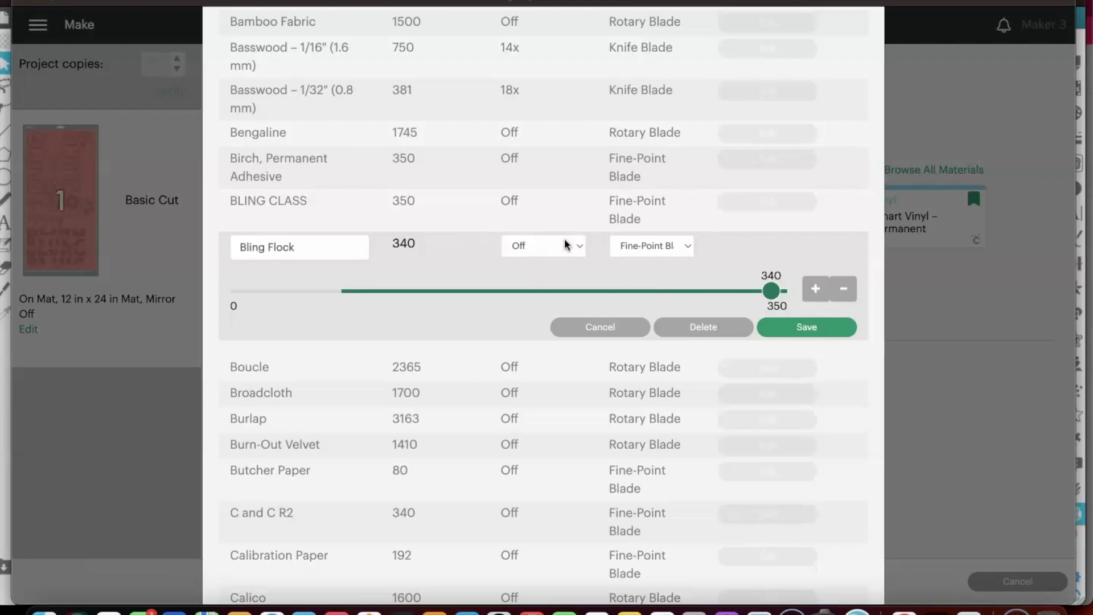
scroll(565, 240, down, 1)
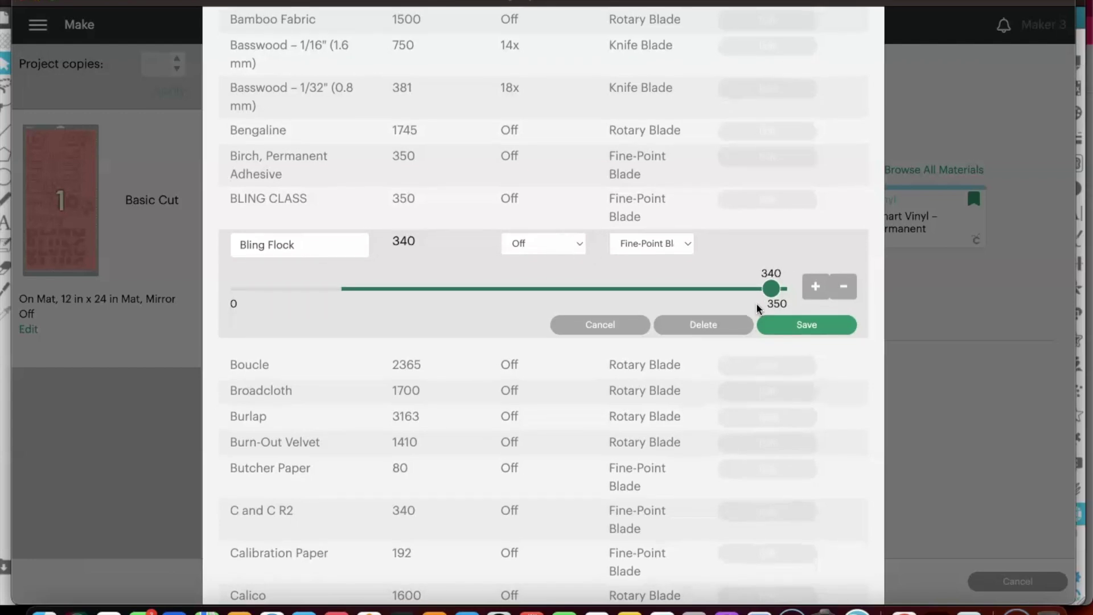
click(801, 326)
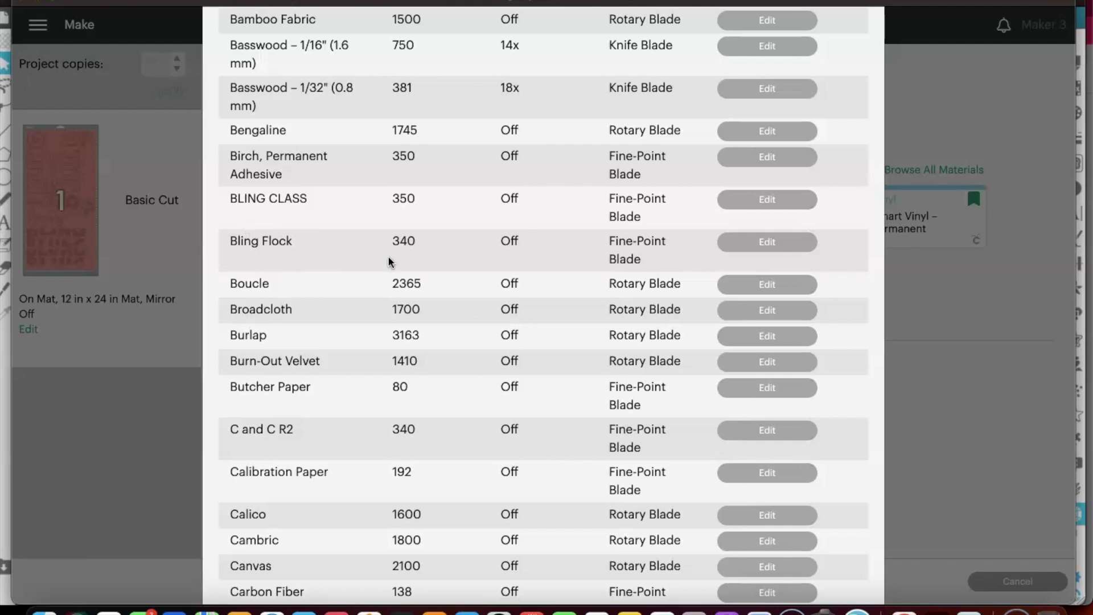
scroll(388, 255, up, 10)
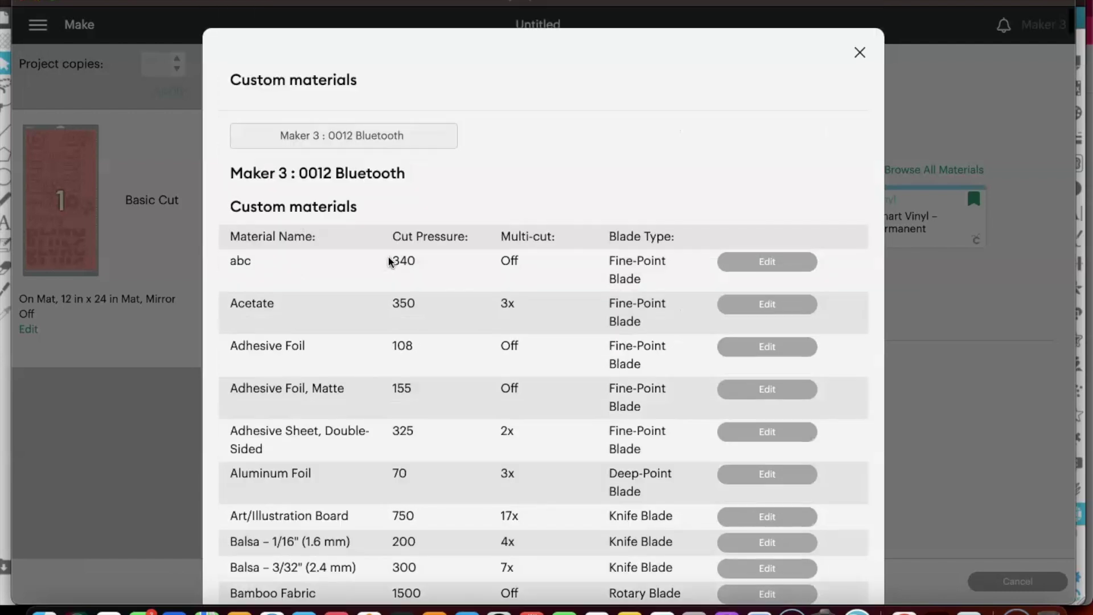
click(857, 53)
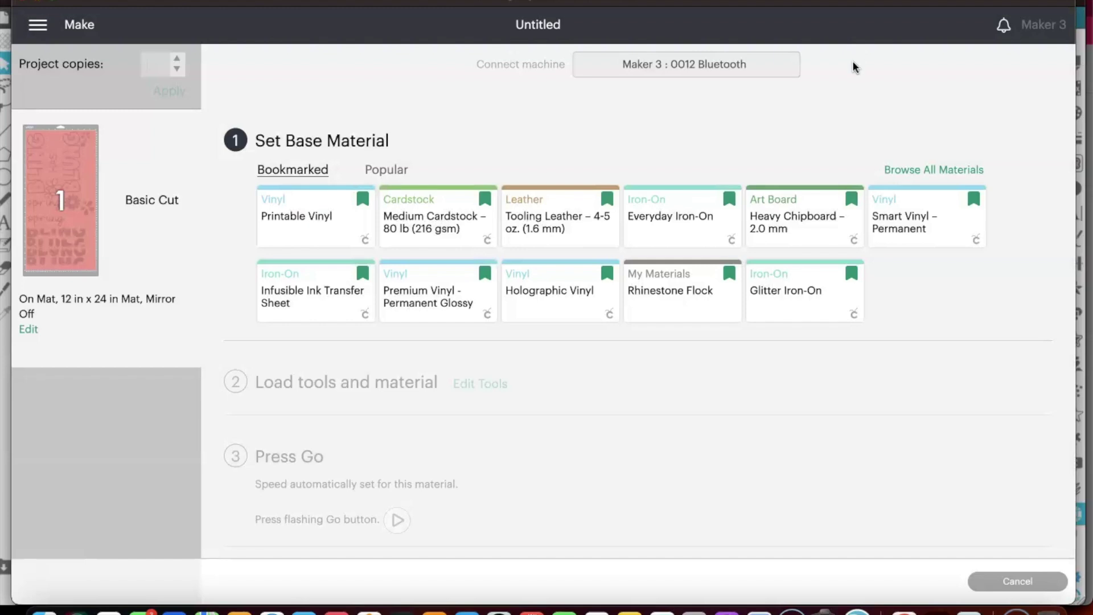
Step: Set the base material to the bookmarked Rhinestone Flock
click(685, 293)
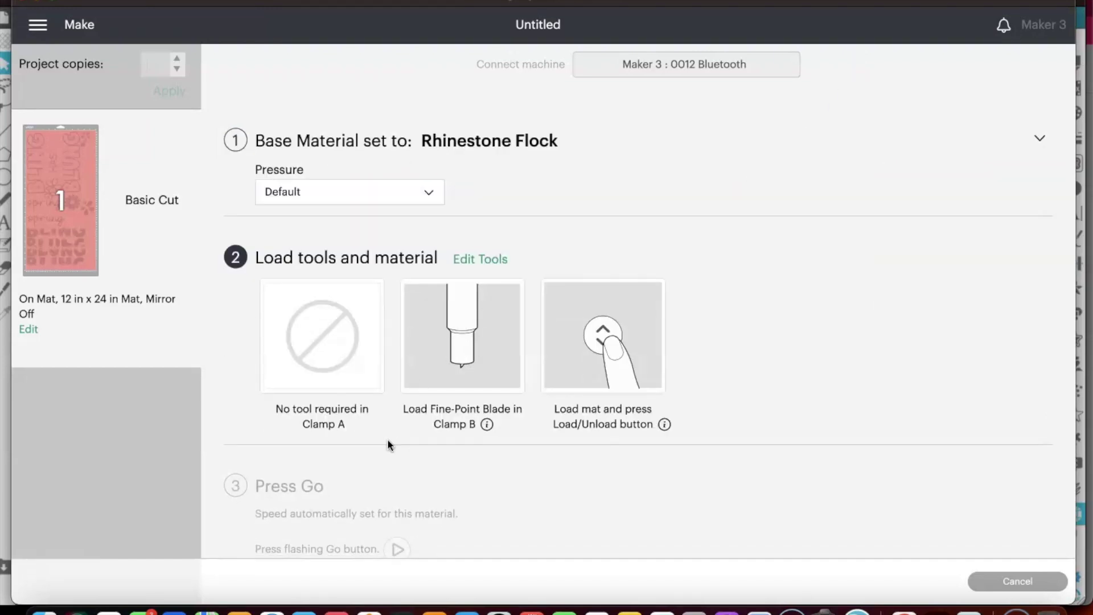
scroll(387, 444, down, 2)
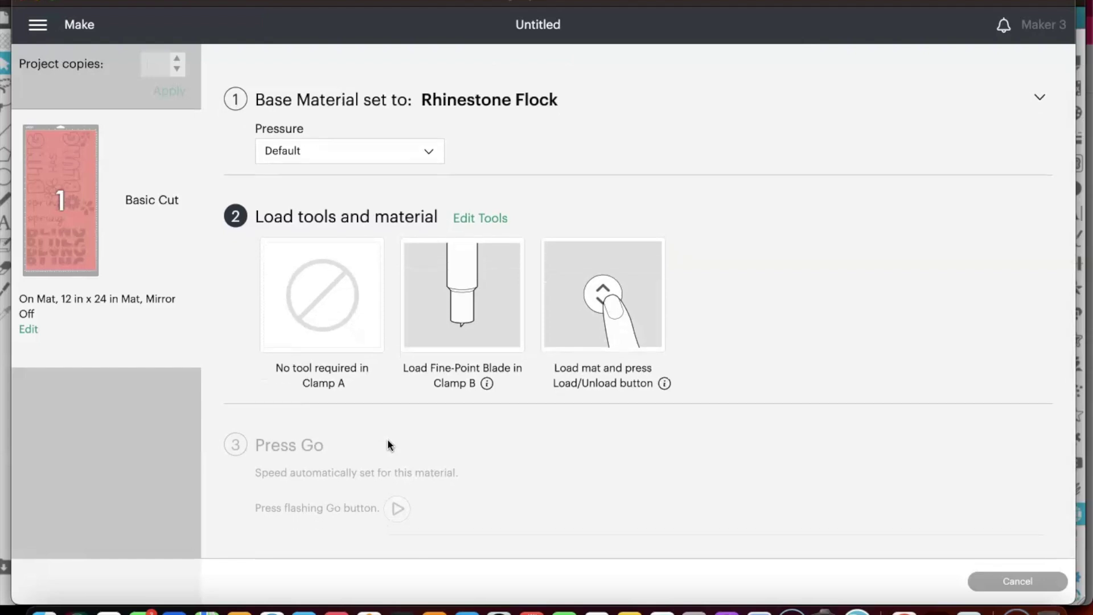